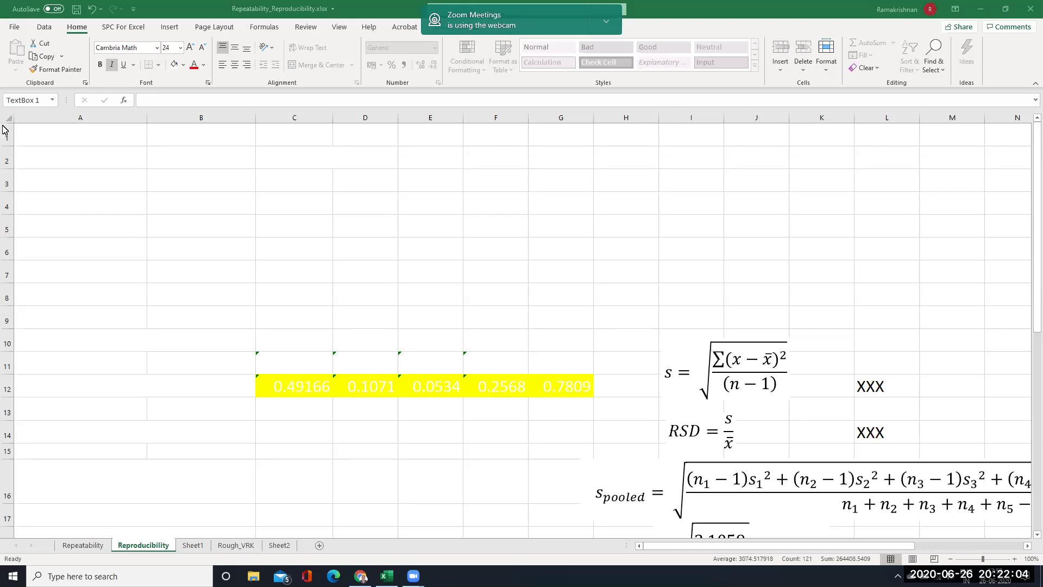
# Step: Set the font colour of row 1, containing the Repeatability heading, to Automatic
pyautogui.click(203, 64)
pyautogui.click(198, 79)
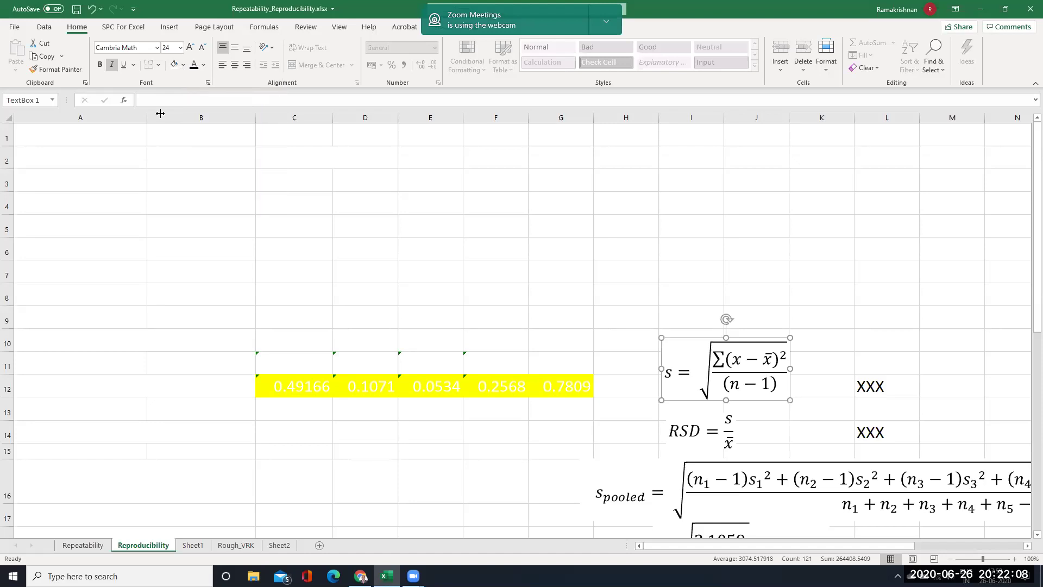
pyautogui.click(7, 138)
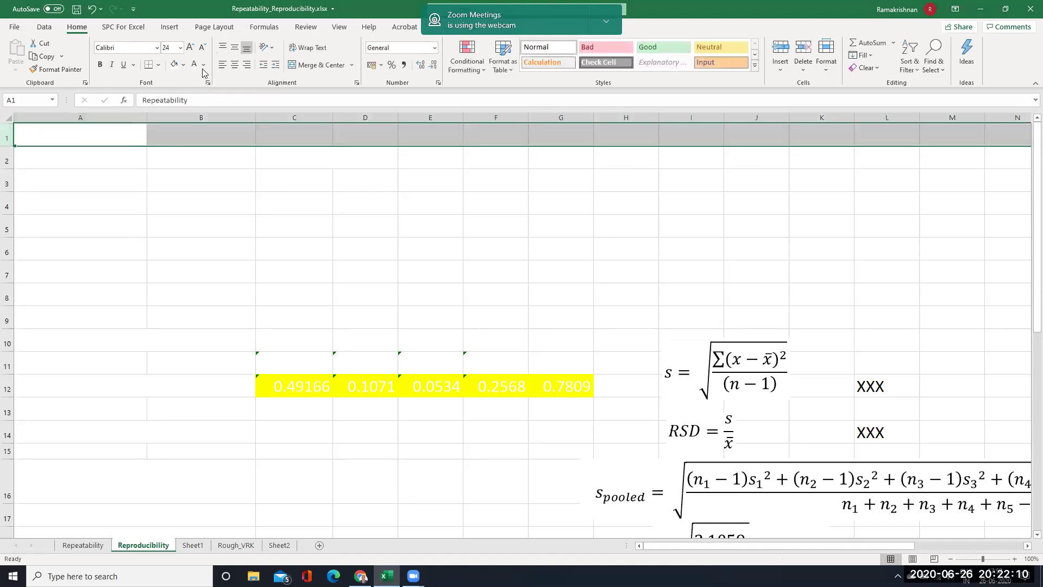
pyautogui.click(202, 67)
pyautogui.click(199, 82)
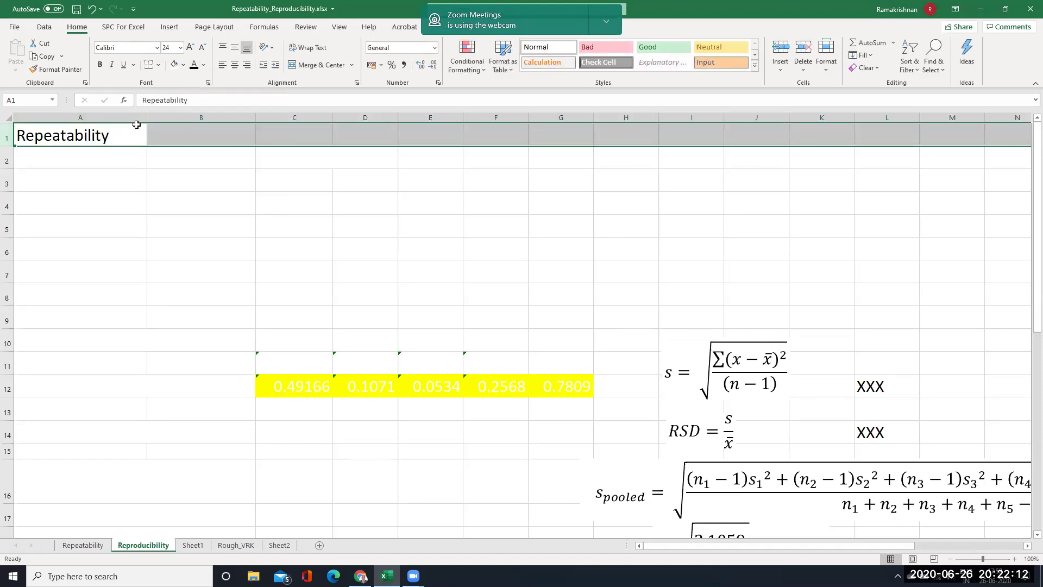
# Step: Set the font colour of rows 2 through 9, covering the item header, sample sizes, dates and measurements, to Automatic
pyautogui.click(8, 161)
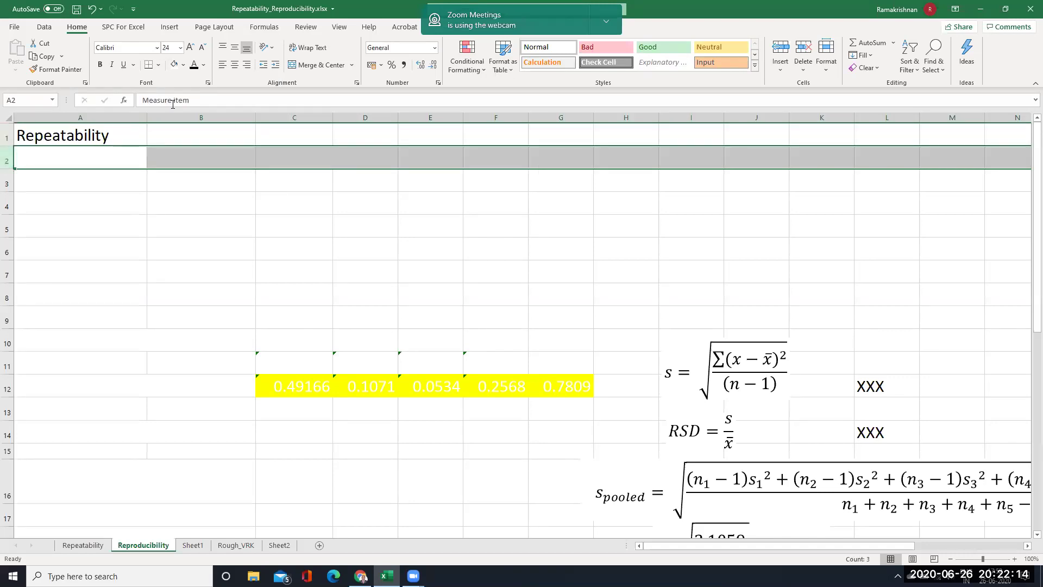
pyautogui.click(205, 66)
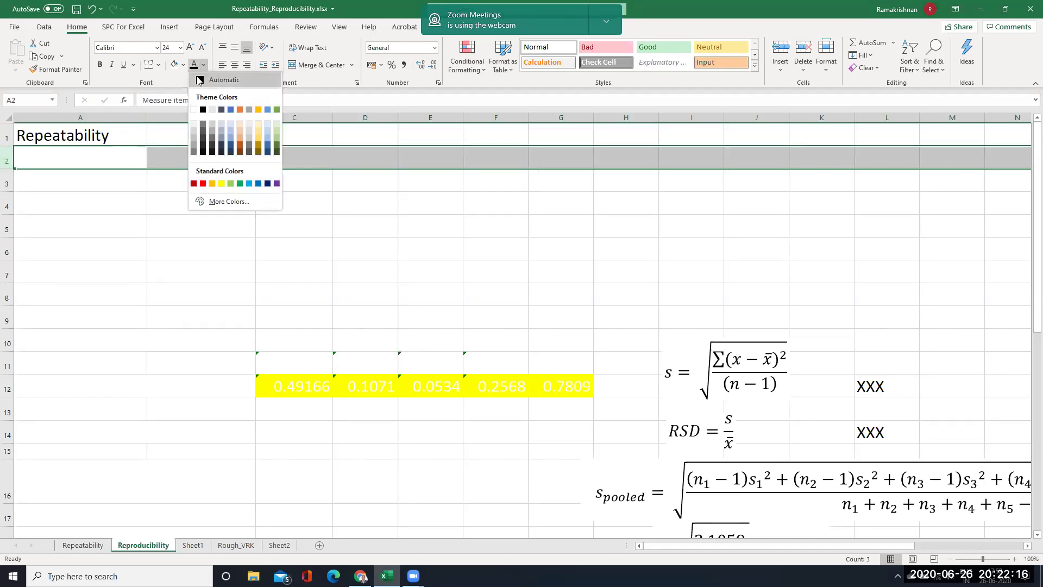
pyautogui.click(199, 80)
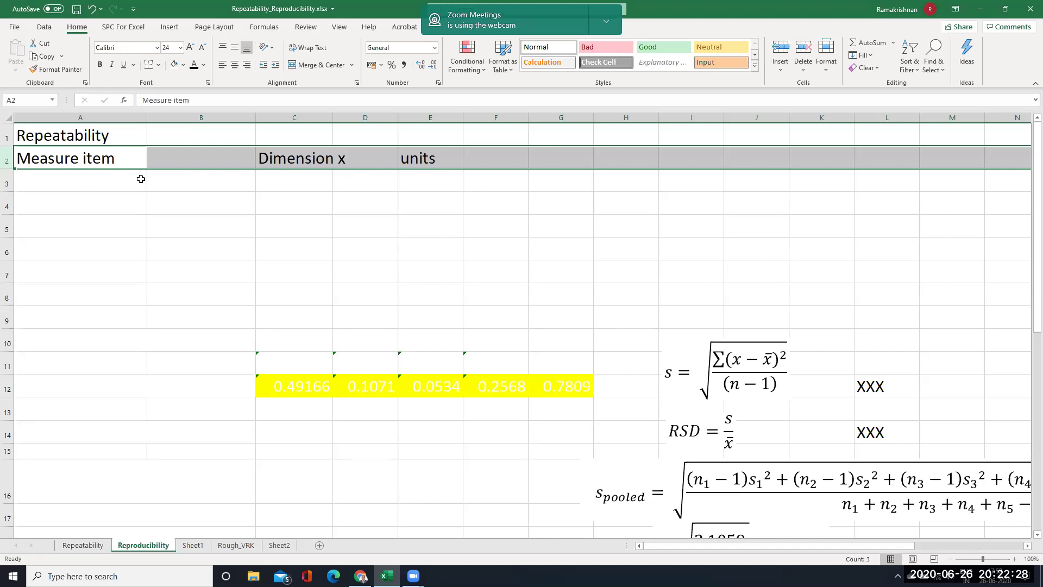
pyautogui.click(7, 183)
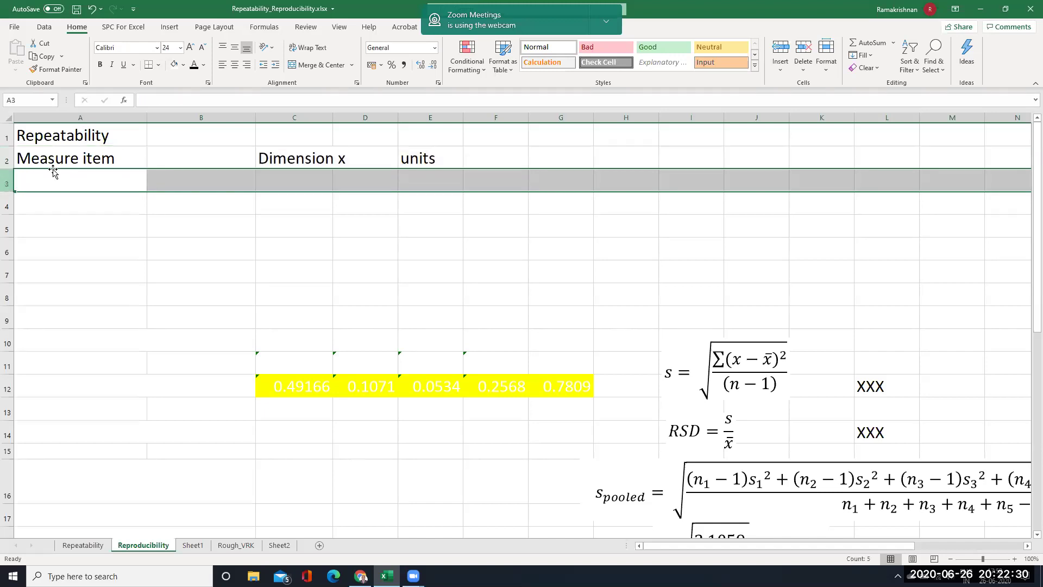
pyautogui.click(194, 65)
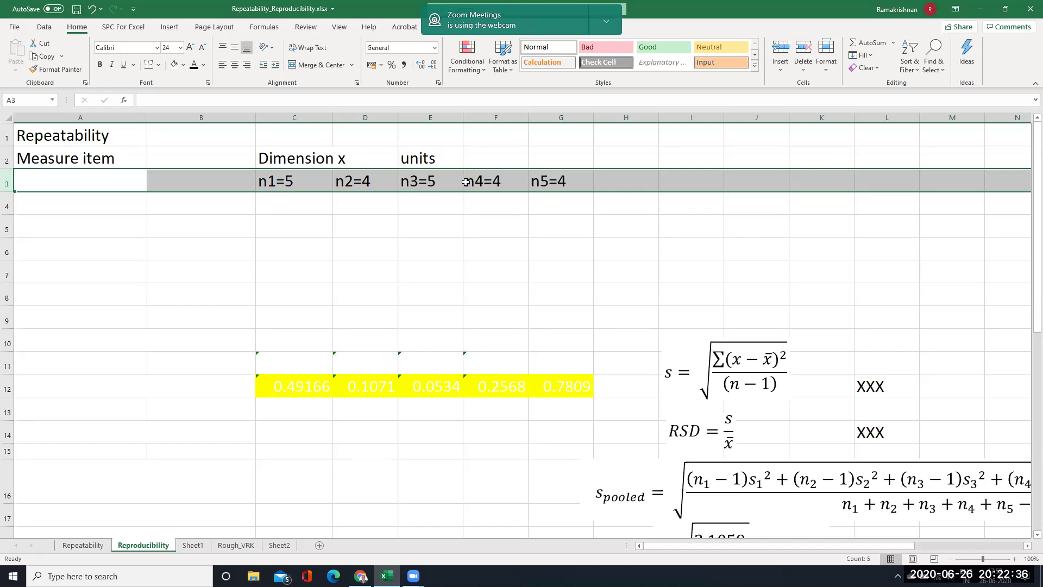
pyautogui.moveTo(9, 206); pyautogui.dragTo(8, 319)
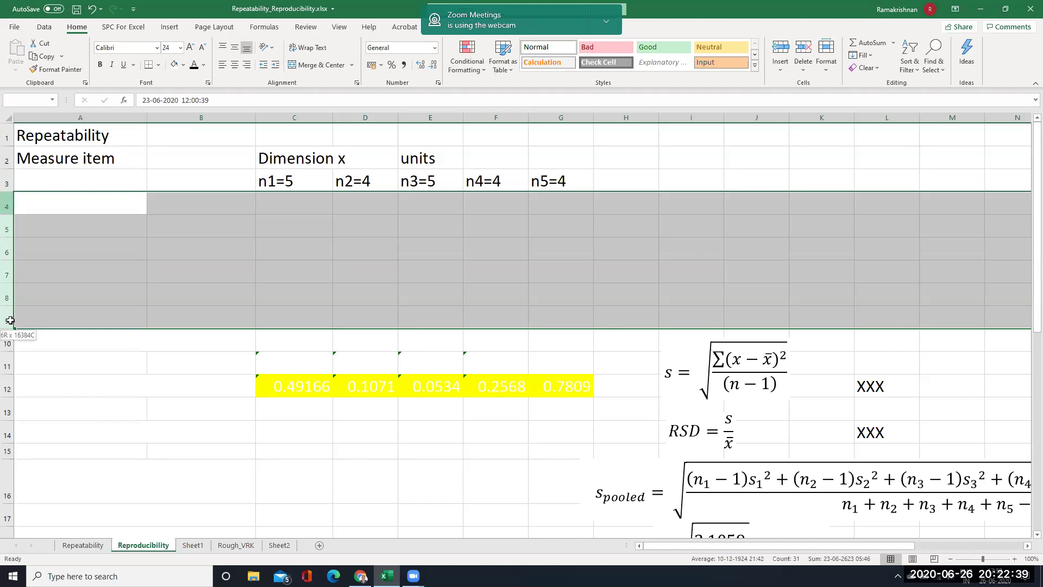
pyautogui.click(194, 64)
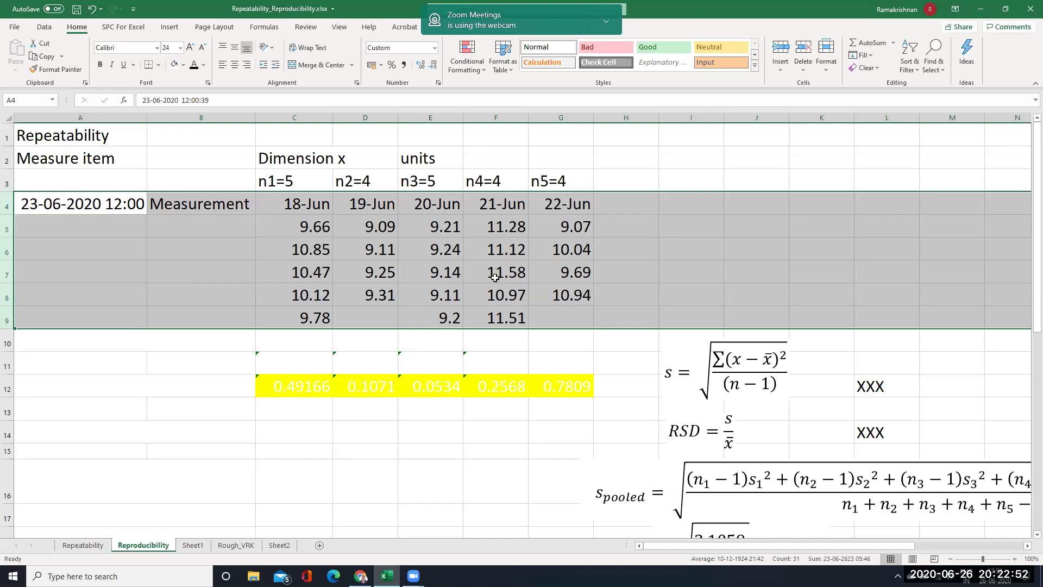
# Step: Correct the sample size label in F3 to n4=5
pyautogui.click(488, 182)
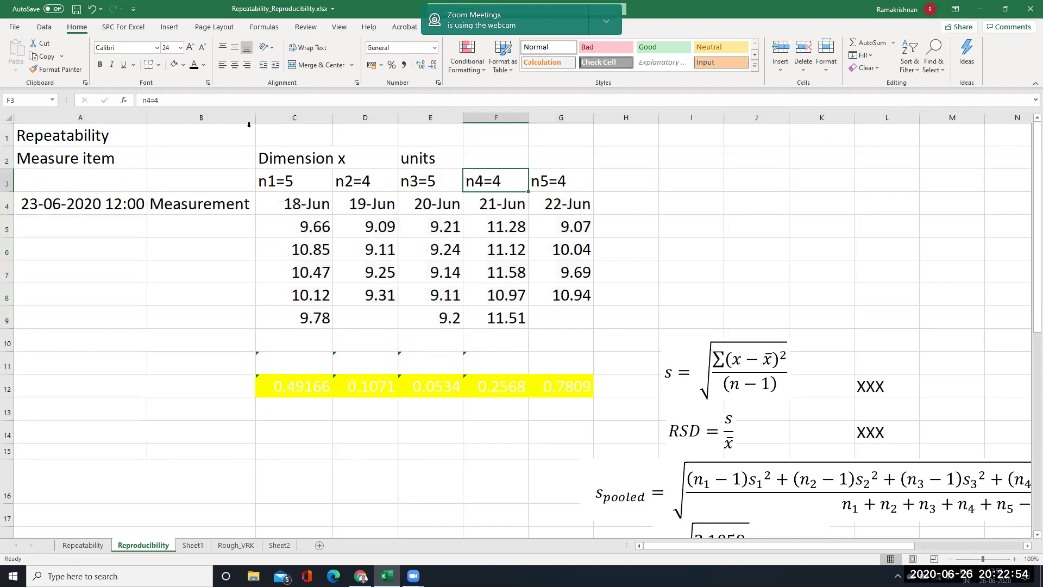
pyautogui.click(165, 103)
pyautogui.press('BackSpace')
pyautogui.write('5')
pyautogui.click(101, 288)
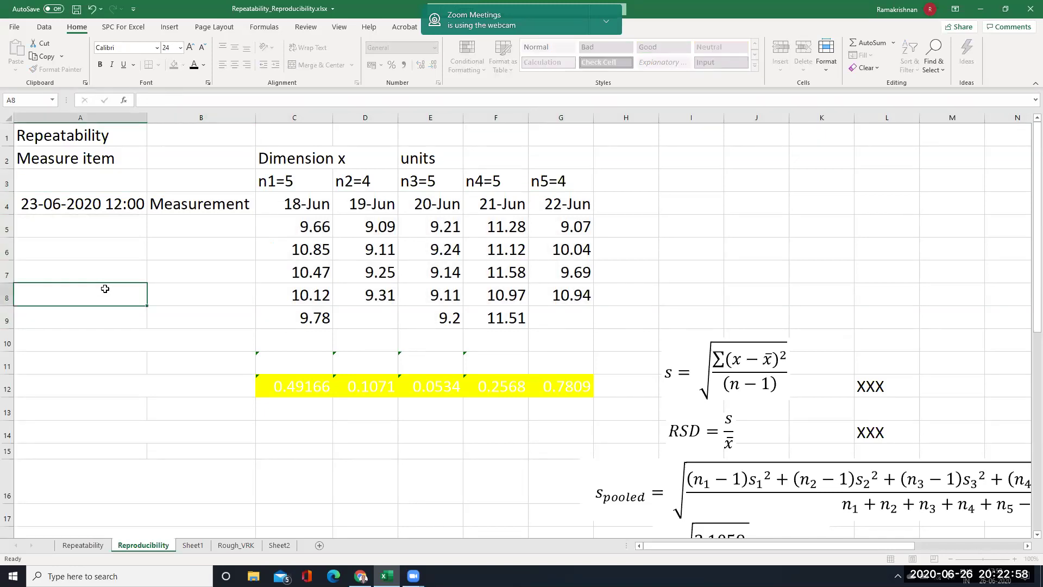
# Step: Apply the Automatic font colour to the Mean and Standard Deviation rows, 11 and 12
pyautogui.click(8, 363)
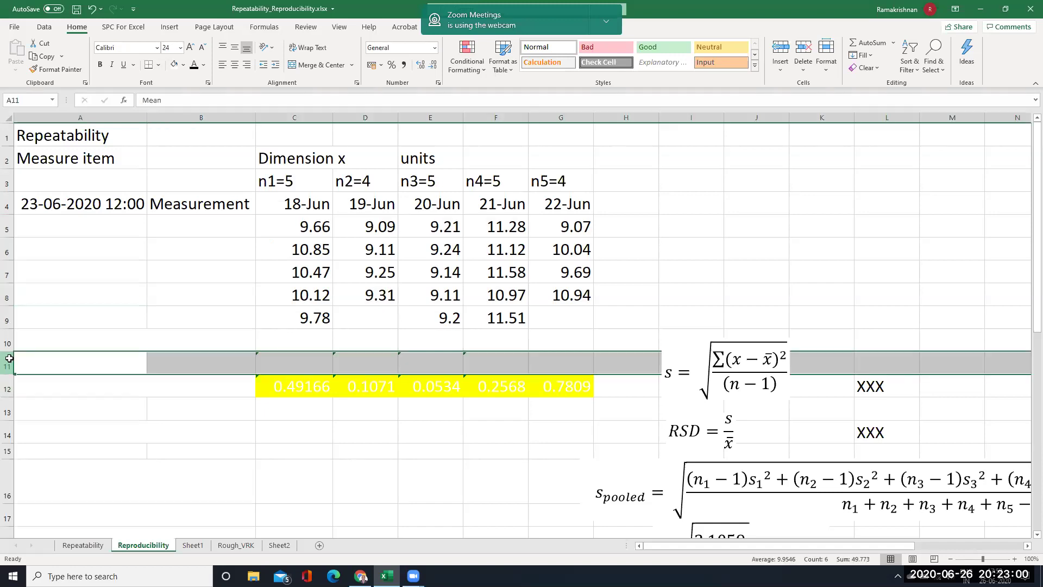
pyautogui.click(194, 65)
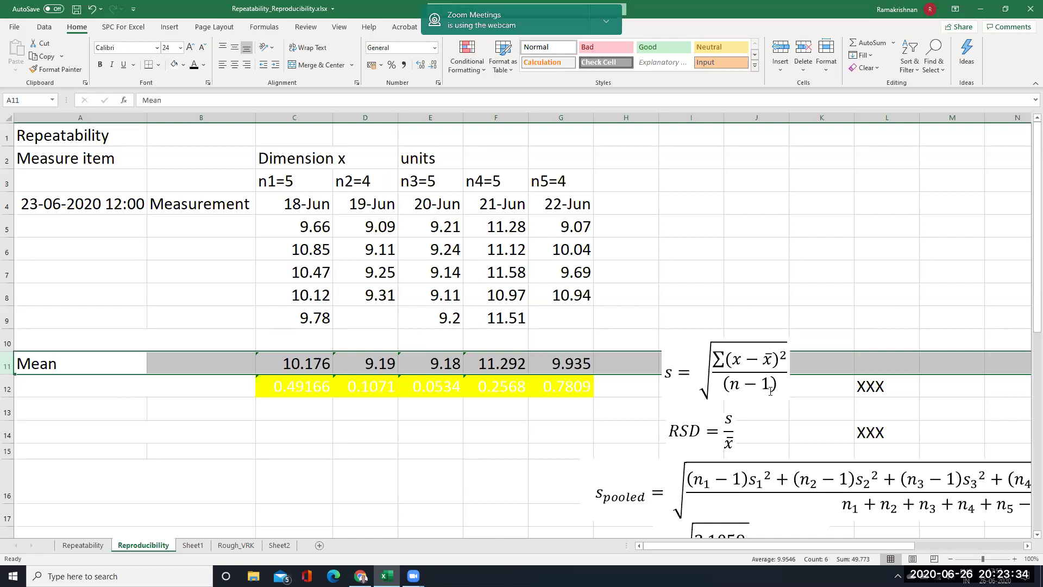
pyautogui.click(10, 385)
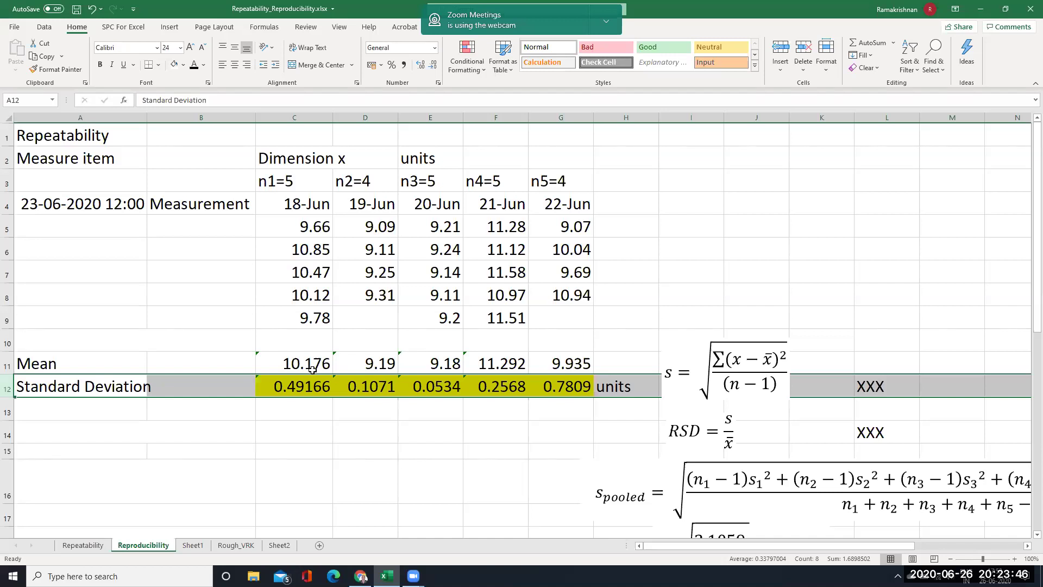
# Step: Clear the existing mean and standard deviation formulas from C11:G12
pyautogui.moveTo(293, 364); pyautogui.dragTo(546, 356)
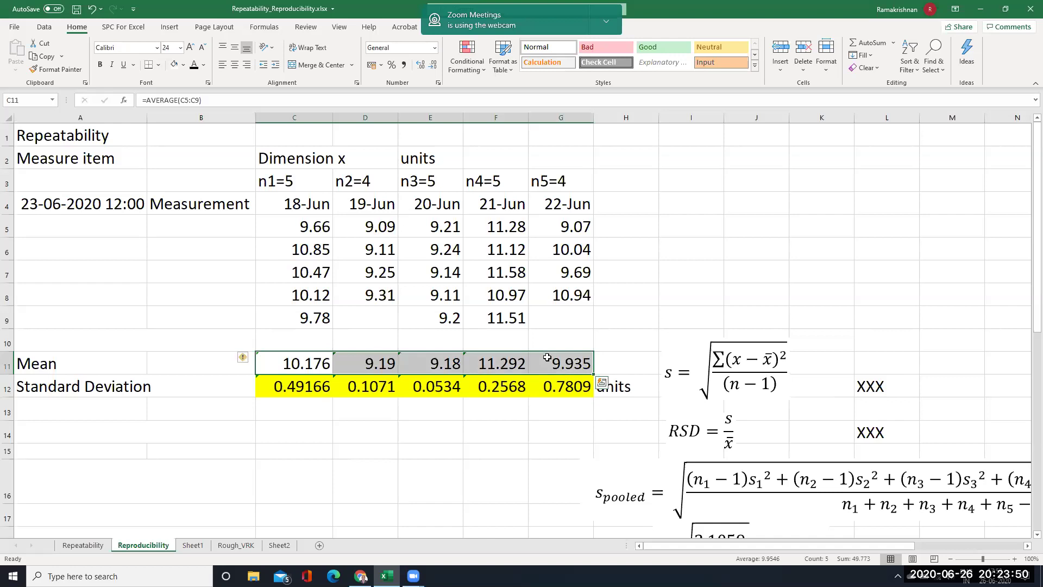
pyautogui.press('Delete')
pyautogui.moveTo(323, 387); pyautogui.dragTo(542, 383)
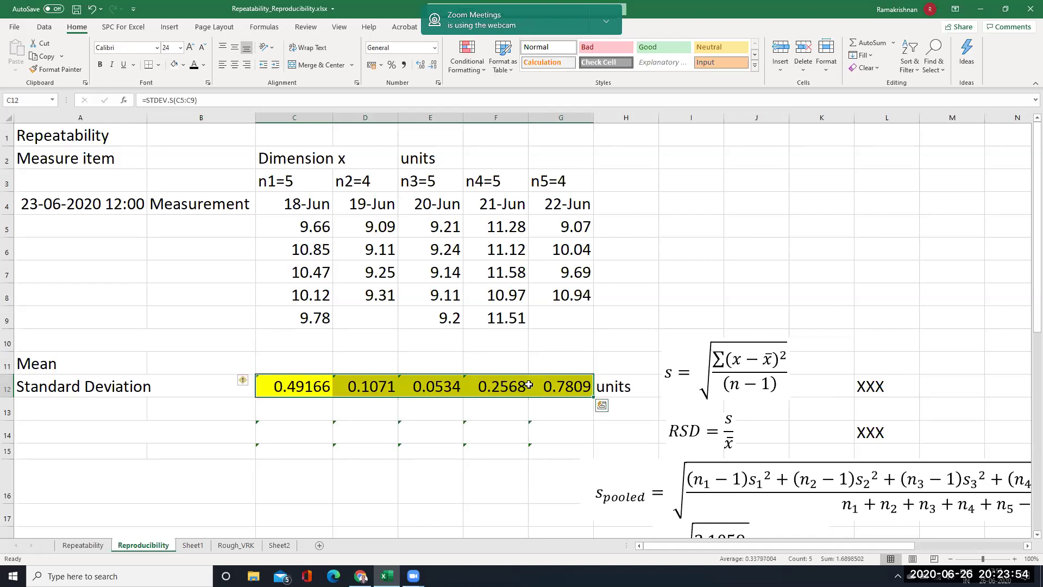
pyautogui.press('Delete')
# Step: Calculate the mean in C11 with =AVERAGE(C5:C9) and fill the formula across to G11
pyautogui.click(299, 362)
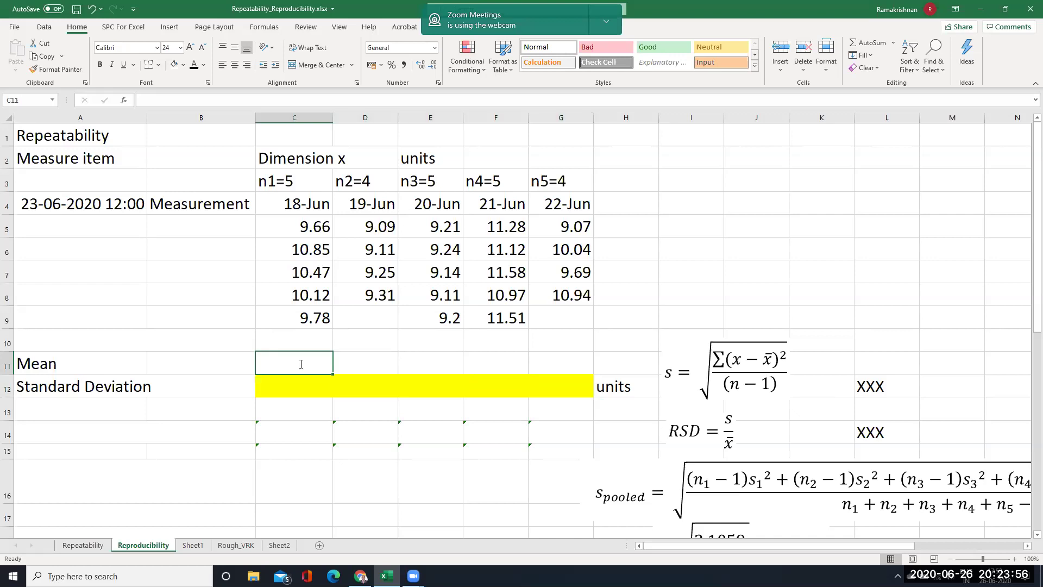
pyautogui.write('=AVE')
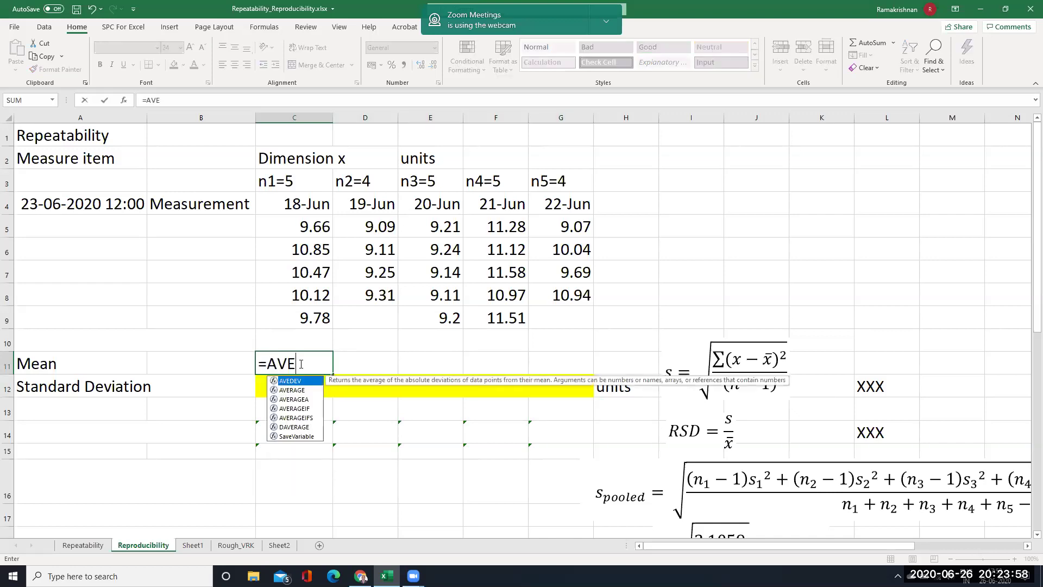
pyautogui.write('RAGE')
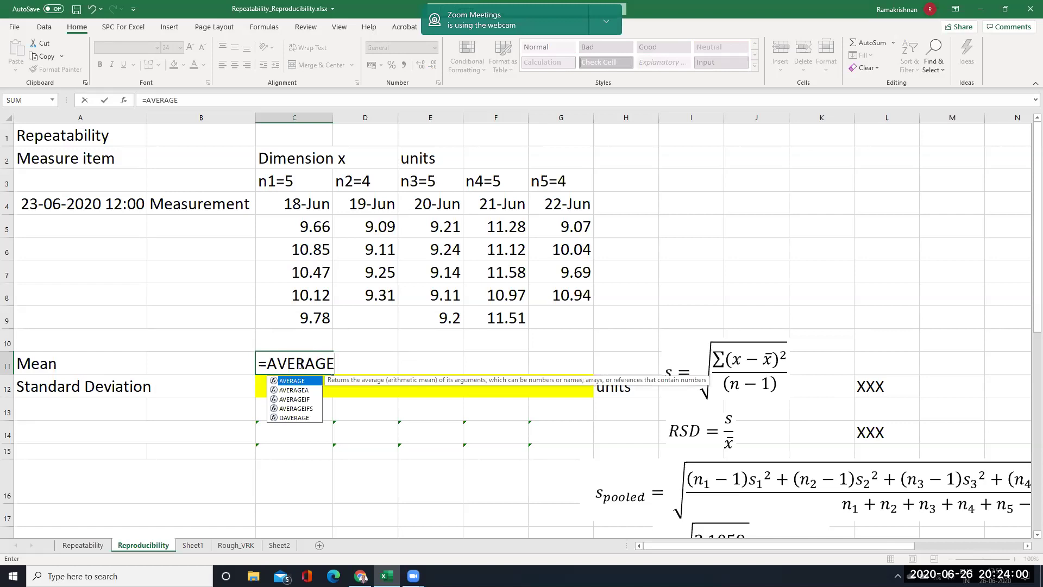
pyautogui.write('(')
pyautogui.moveTo(295, 224); pyautogui.dragTo(295, 313)
pyautogui.write(')')
pyautogui.press('Return')
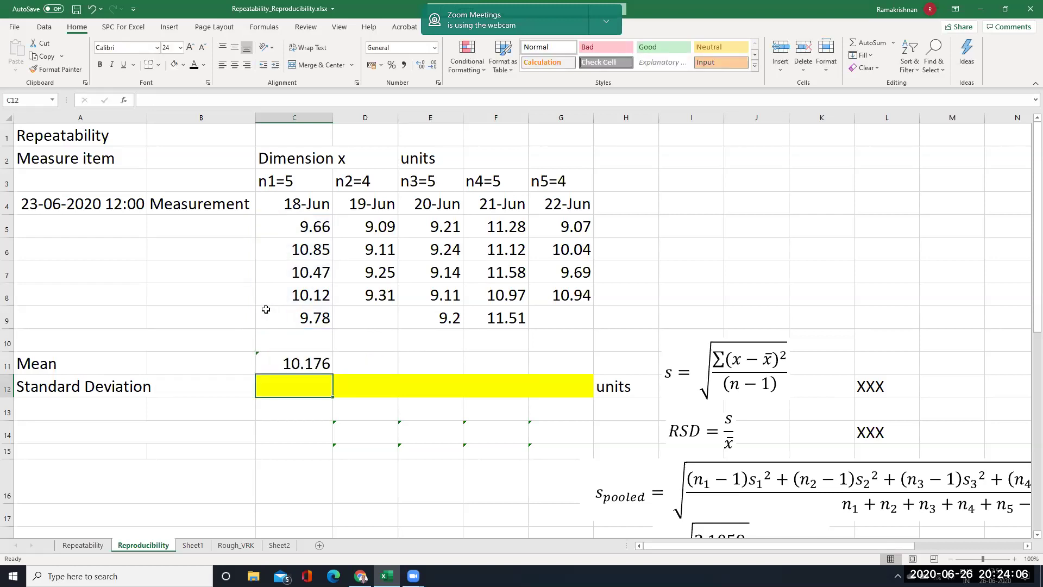
pyautogui.click(322, 362)
pyautogui.moveTo(333, 374); pyautogui.dragTo(566, 403)
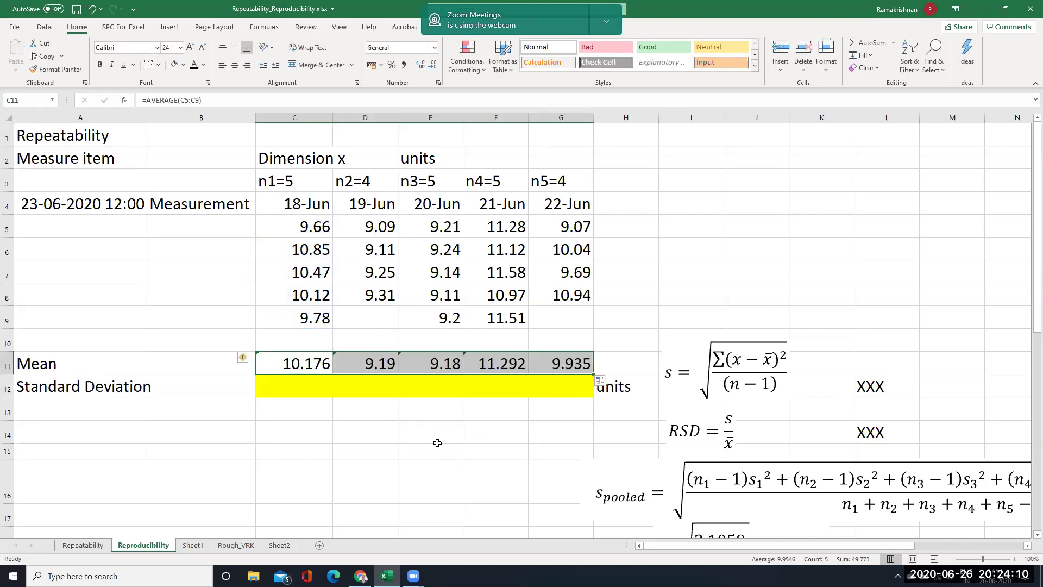
# Step: Calculate the sample standard deviation in C12 with =STDEV.S(C5:C9) and fill the formula across to G12
pyautogui.click(304, 389)
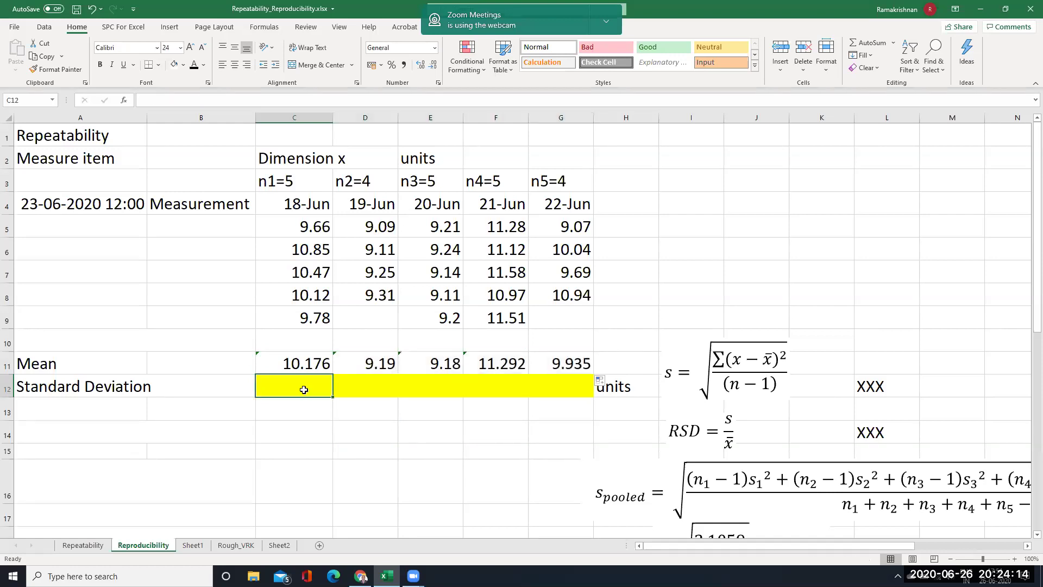
pyautogui.write('=')
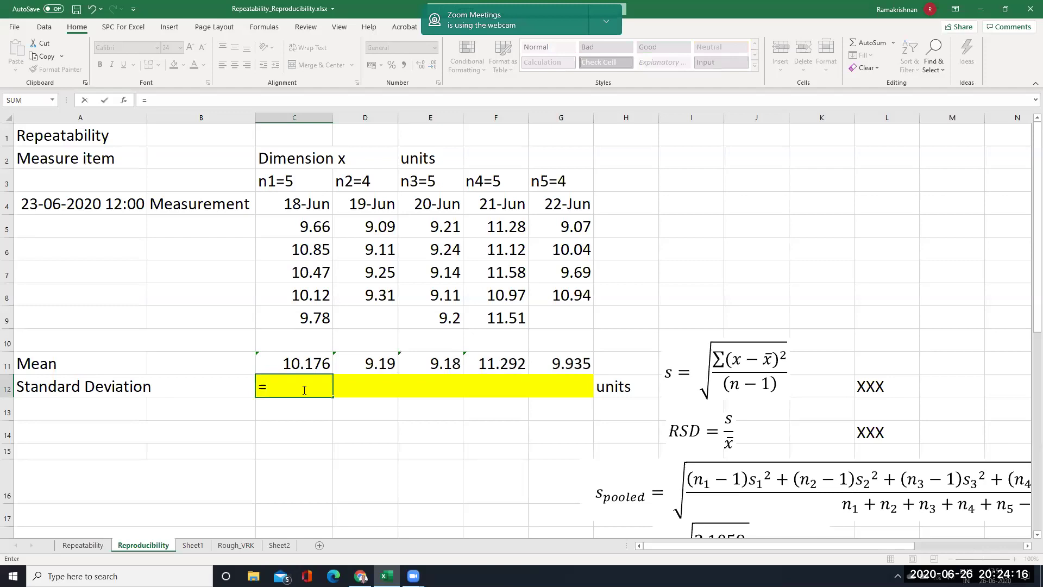
pyautogui.write('STD')
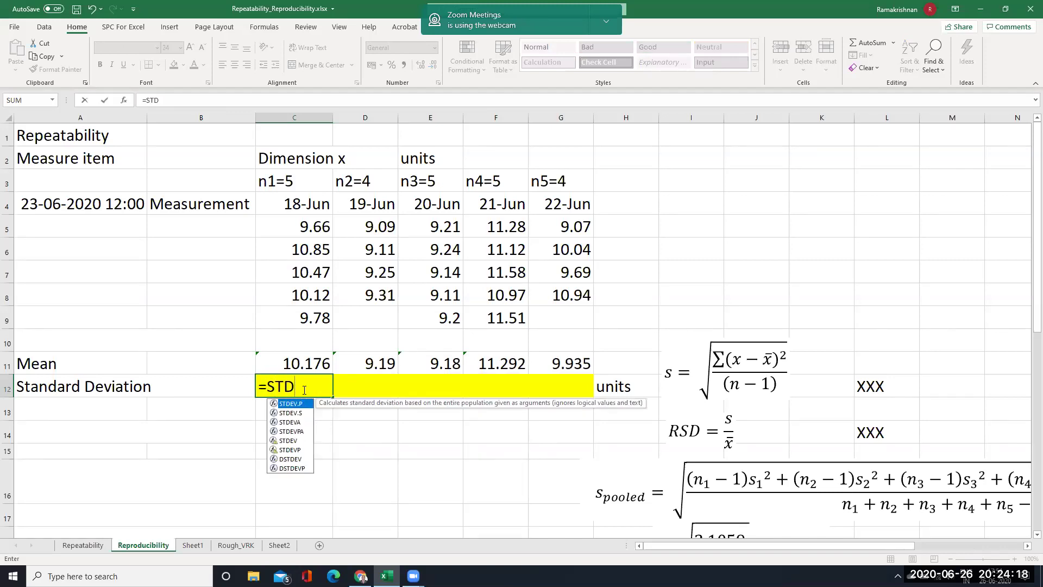
pyautogui.write('EV.S(')
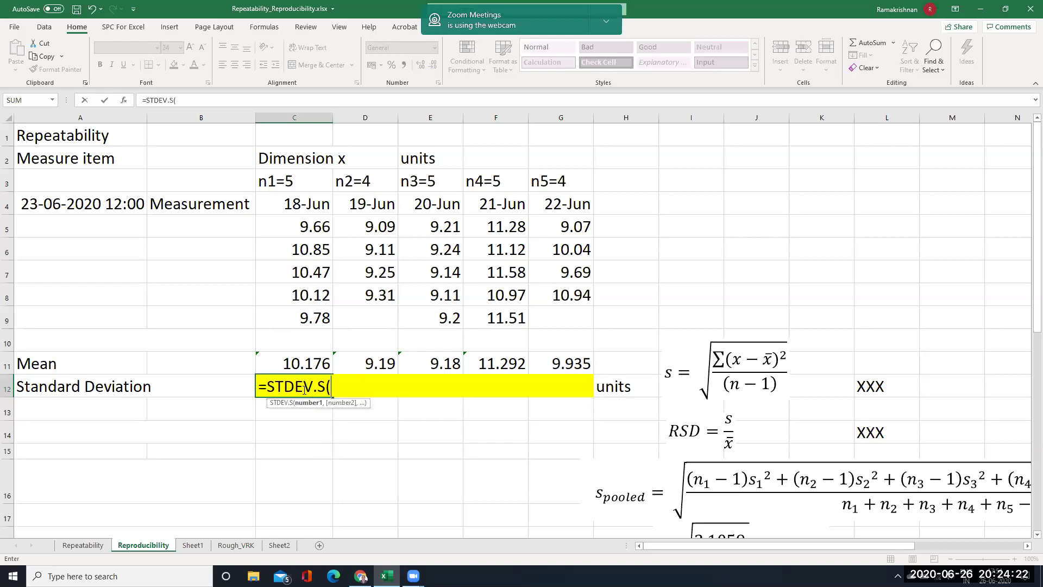
pyautogui.moveTo(328, 231); pyautogui.dragTo(318, 317)
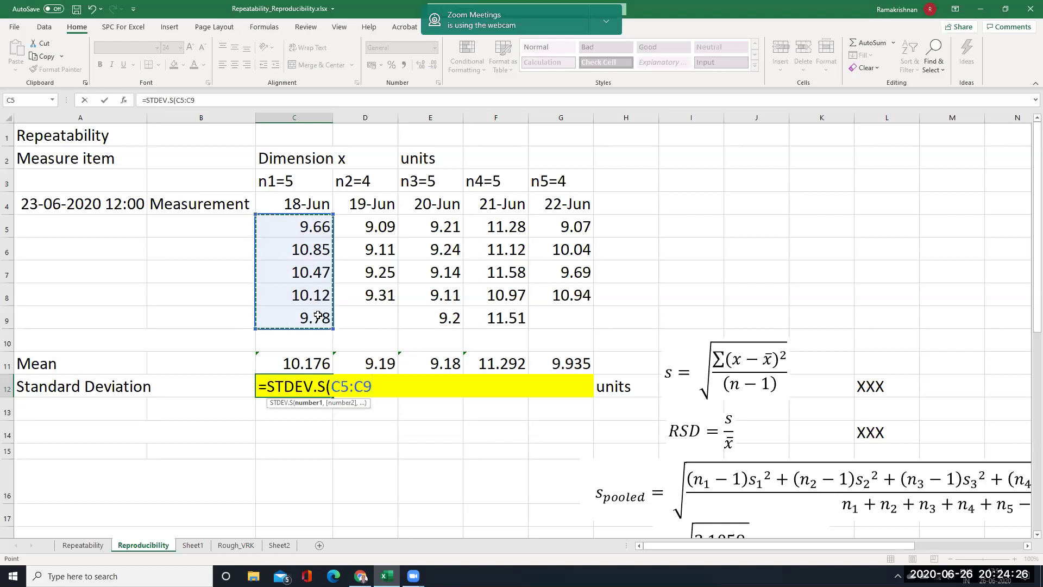
pyautogui.write(')')
pyautogui.press('Return')
pyautogui.click(302, 387)
pyautogui.moveTo(333, 396); pyautogui.dragTo(561, 407)
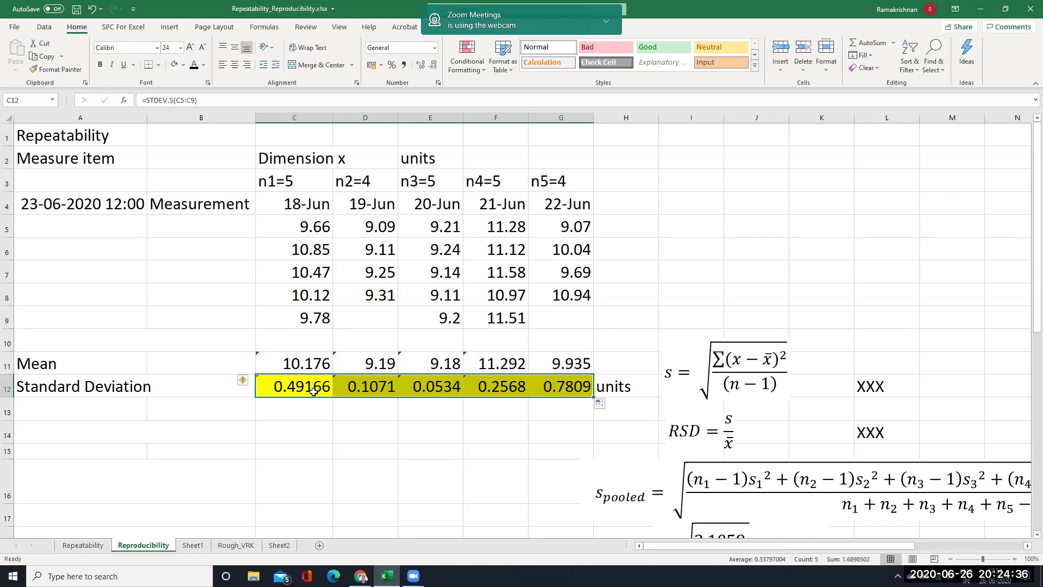
# Step: Apply the Automatic font colour to row 14, the relative standard deviation row
pyautogui.click(7, 410)
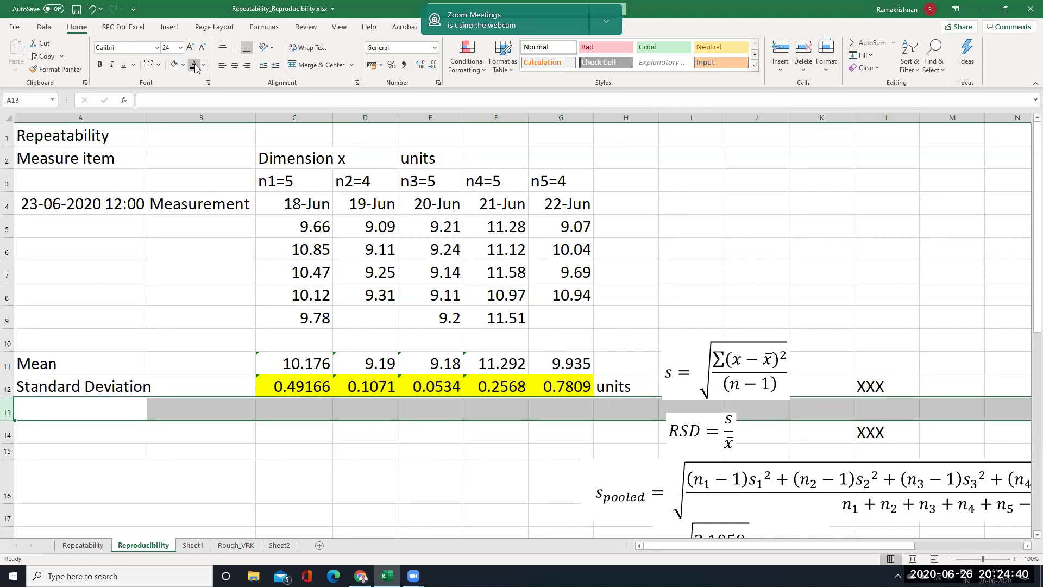
pyautogui.click(7, 433)
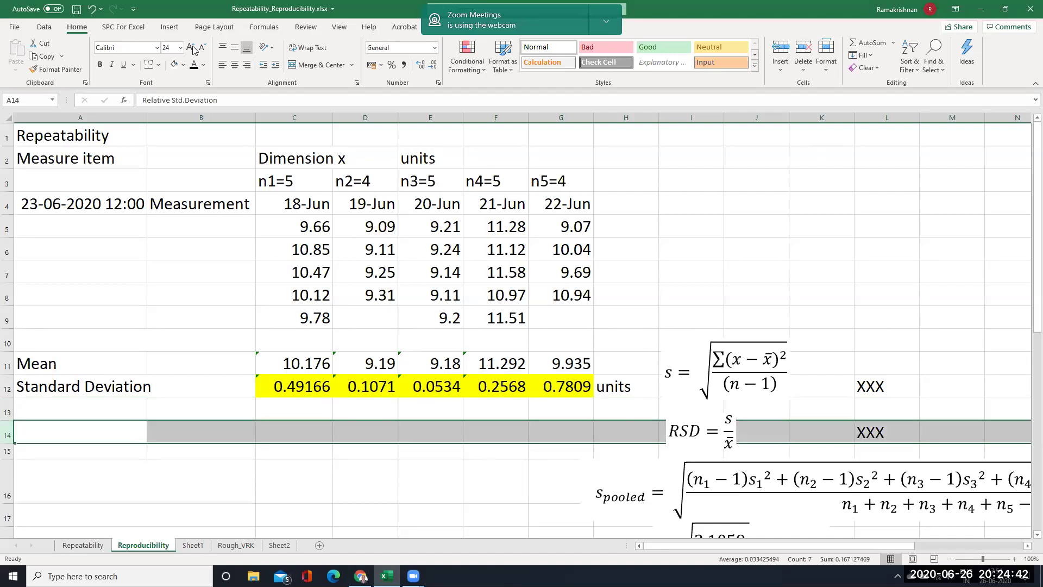
pyautogui.click(194, 65)
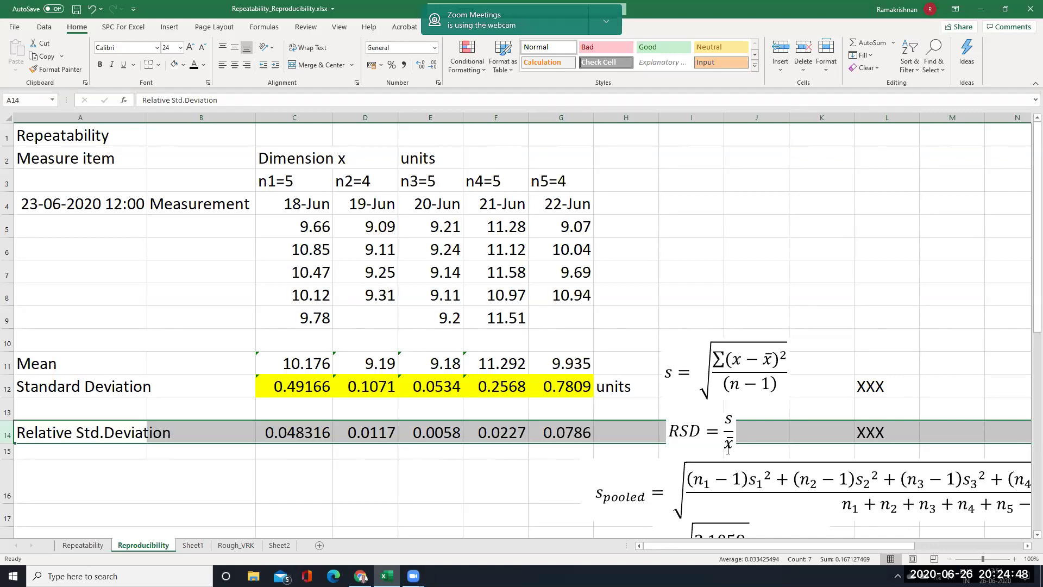
# Step: Replace the relative standard deviation in C14 with the formula =C12/C11
pyautogui.click(323, 360)
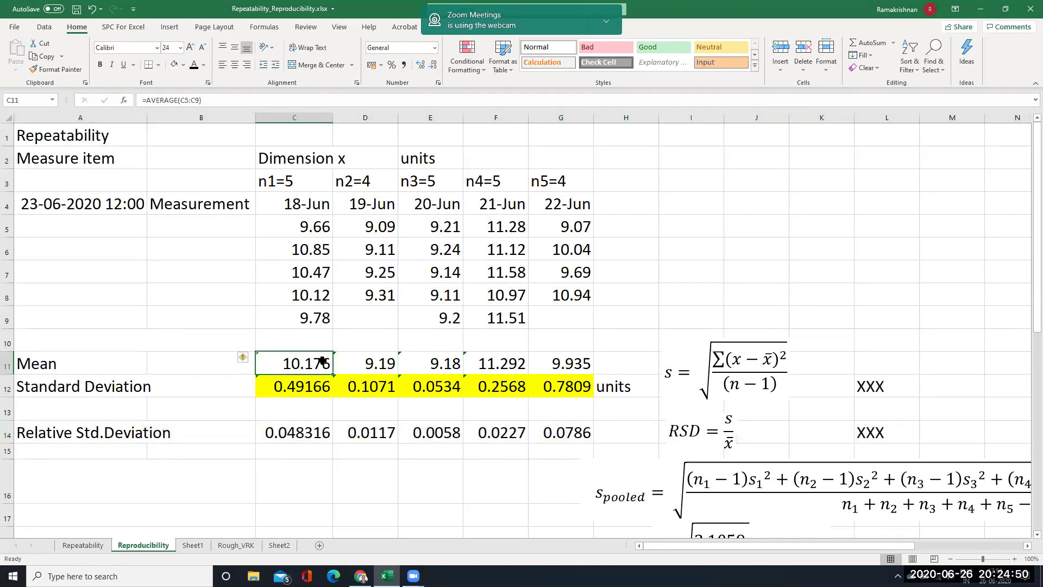
pyautogui.click(320, 429)
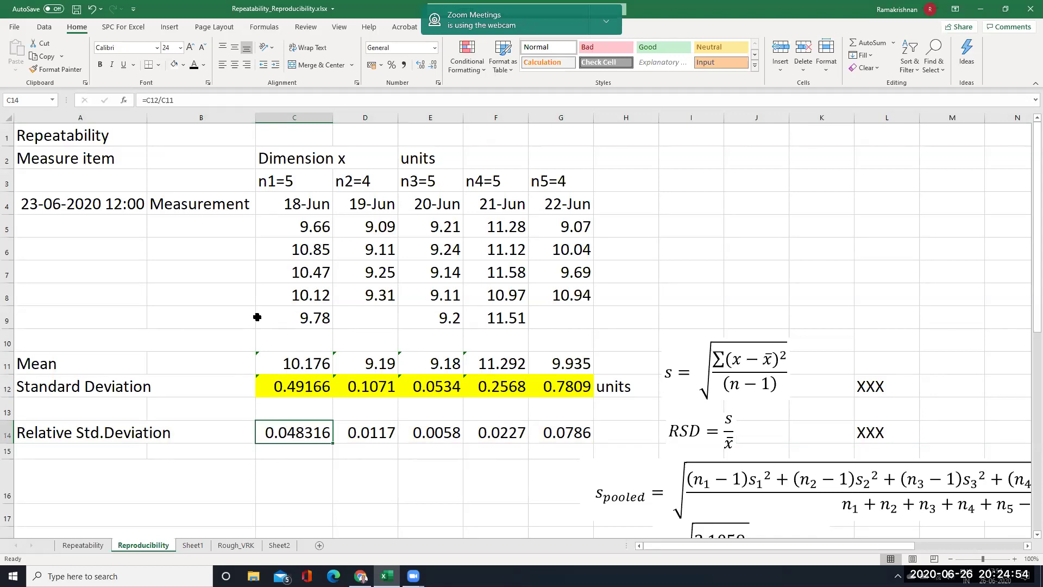
pyautogui.press('Delete')
pyautogui.write('=')
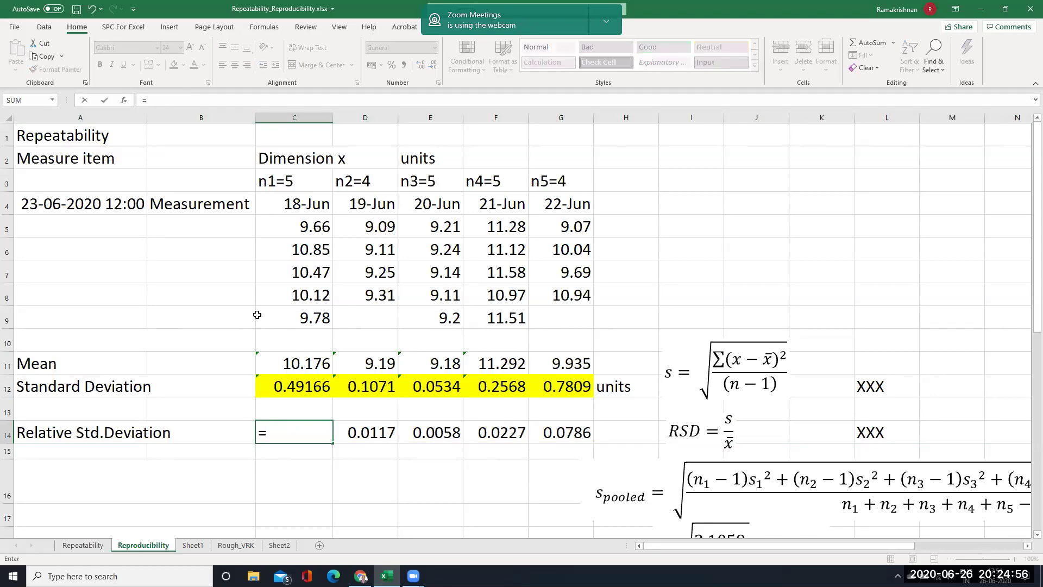
pyautogui.click(297, 387)
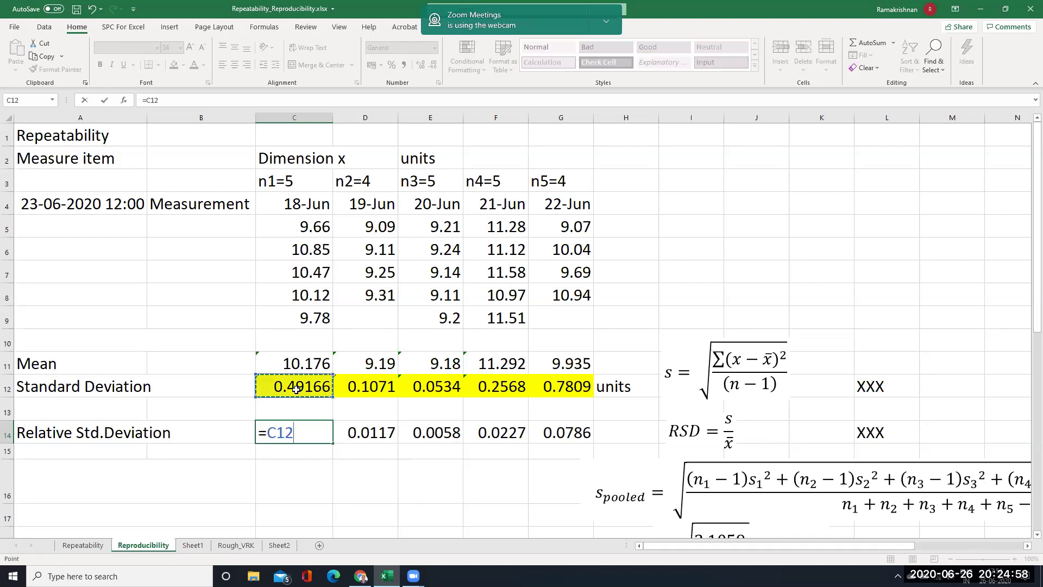
pyautogui.write('/')
pyautogui.click(297, 363)
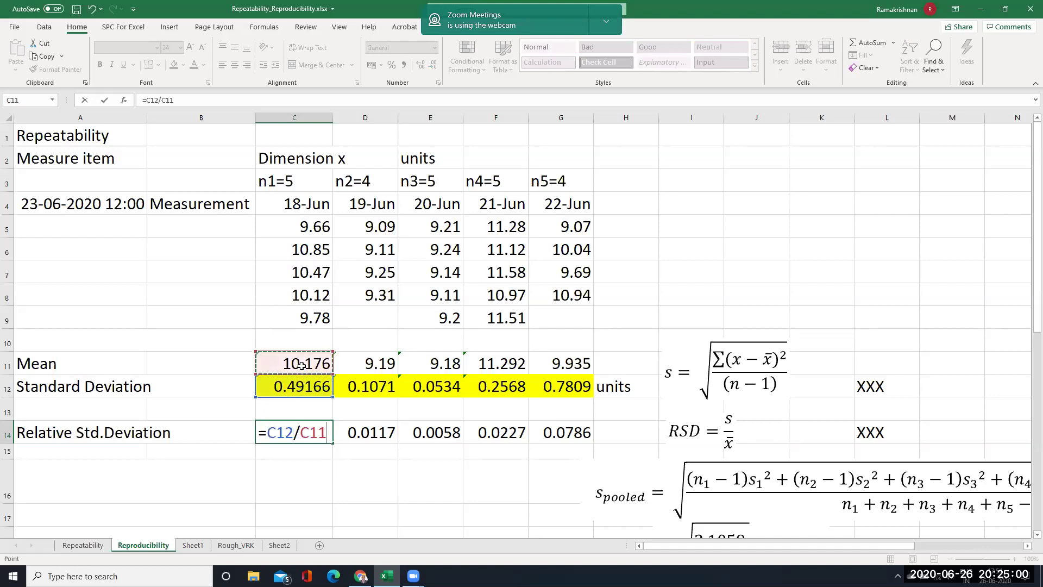
pyautogui.press('Return')
# Step: Clear the relative standard deviations in D14:G14 and fill the C14 formula across to G14
pyautogui.click(311, 431)
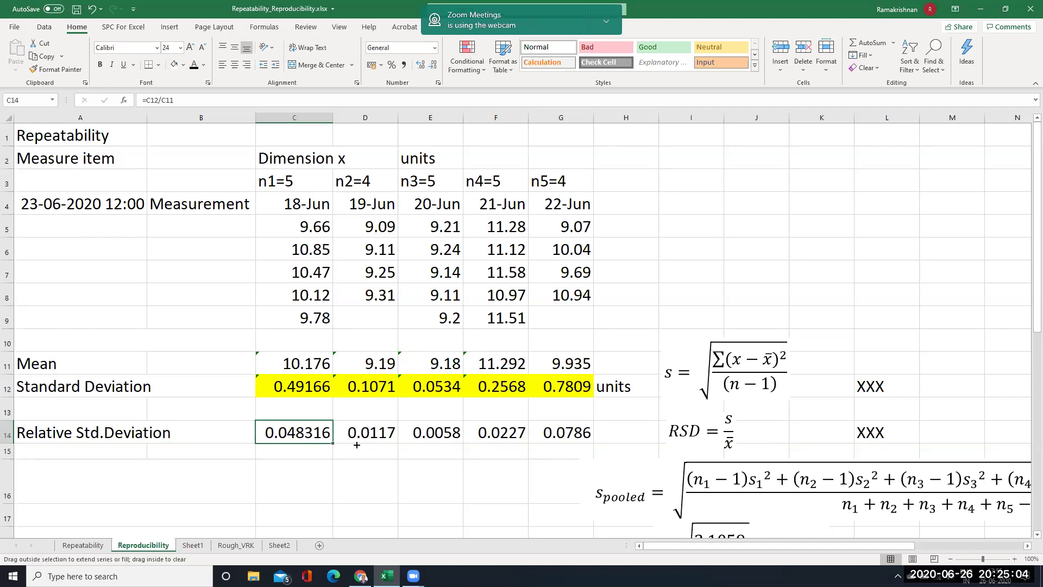
pyautogui.moveTo(369, 433); pyautogui.dragTo(534, 438)
pyautogui.press('Delete')
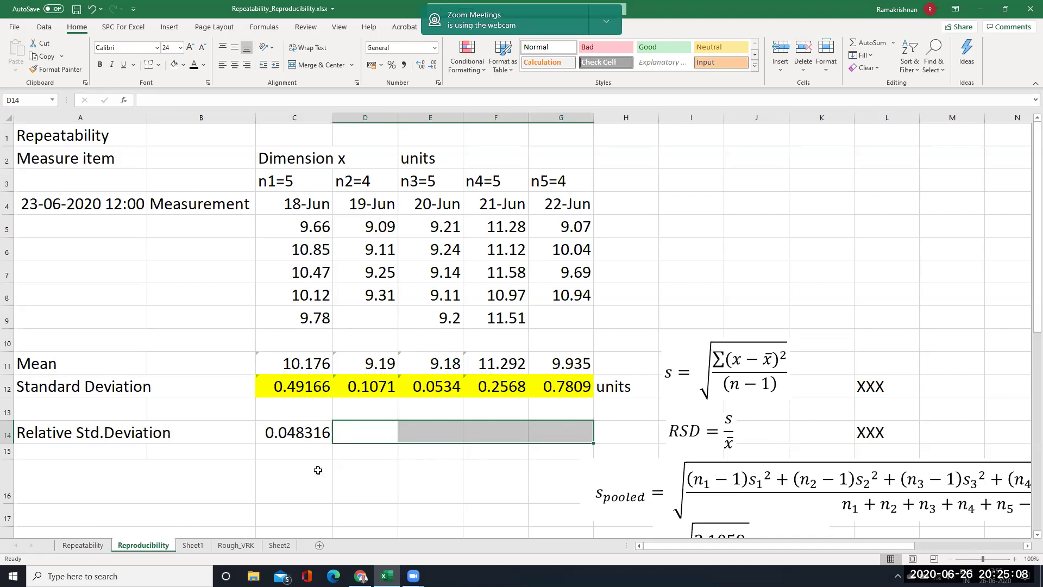
pyautogui.click(314, 437)
pyautogui.moveTo(330, 444); pyautogui.dragTo(566, 443)
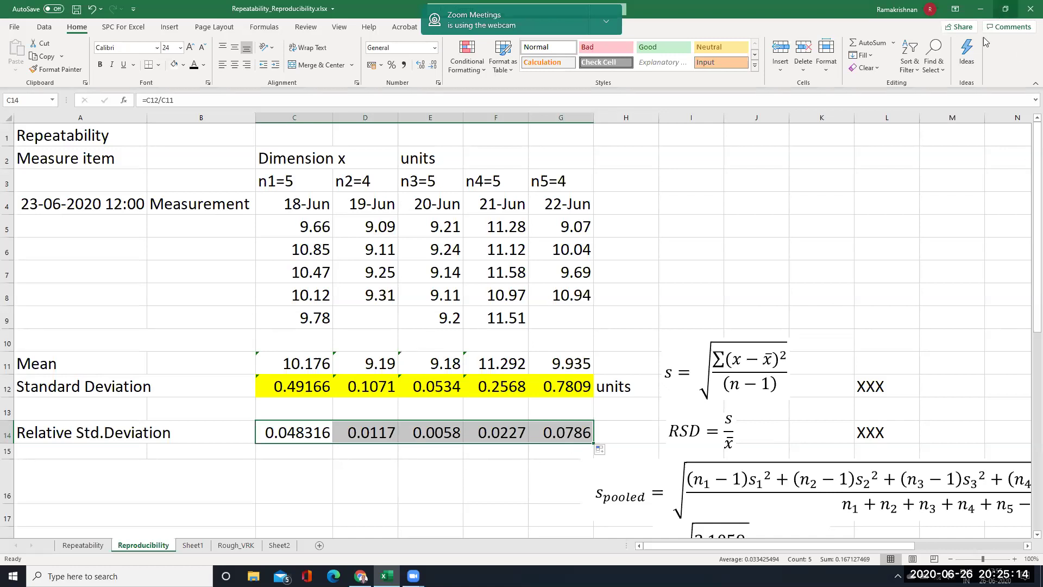
# Step: Apply the Automatic font colour to row 15, the % RSD row, and make the row tall enough for its text
pyautogui.moveTo(1027, 171); pyautogui.dragTo(1027, 284)
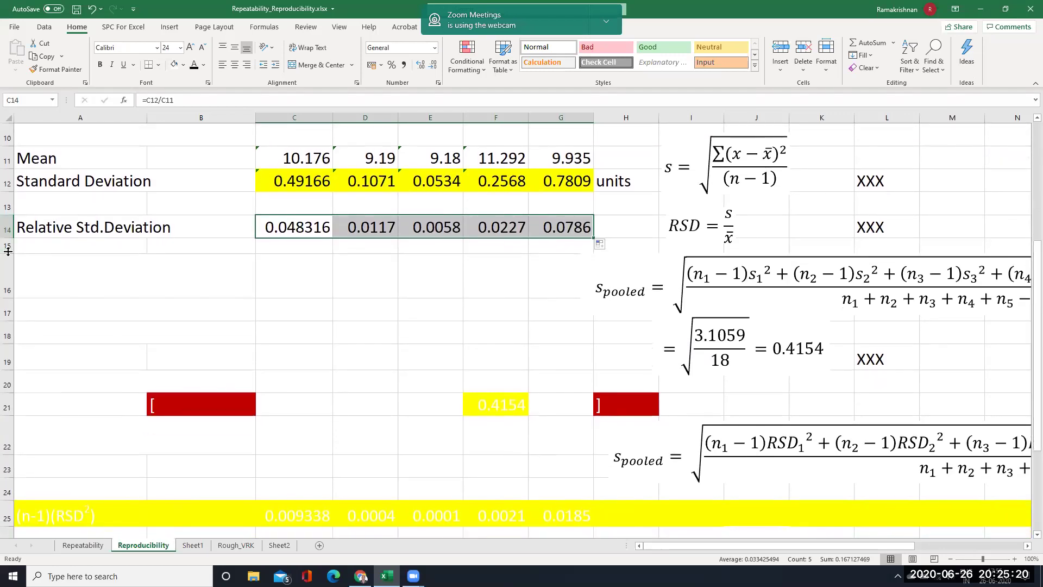
pyautogui.click(7, 246)
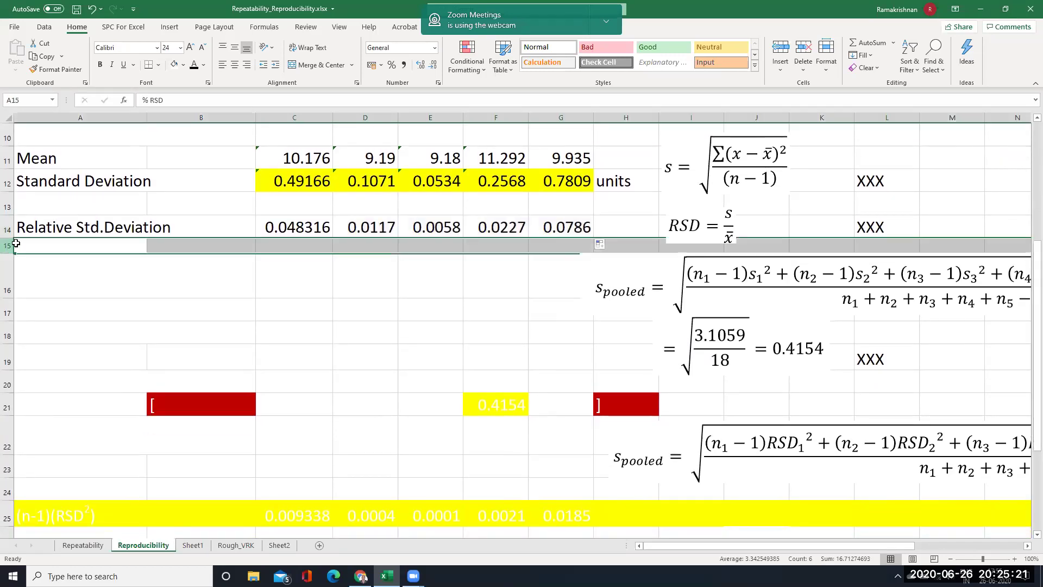
pyautogui.click(201, 50)
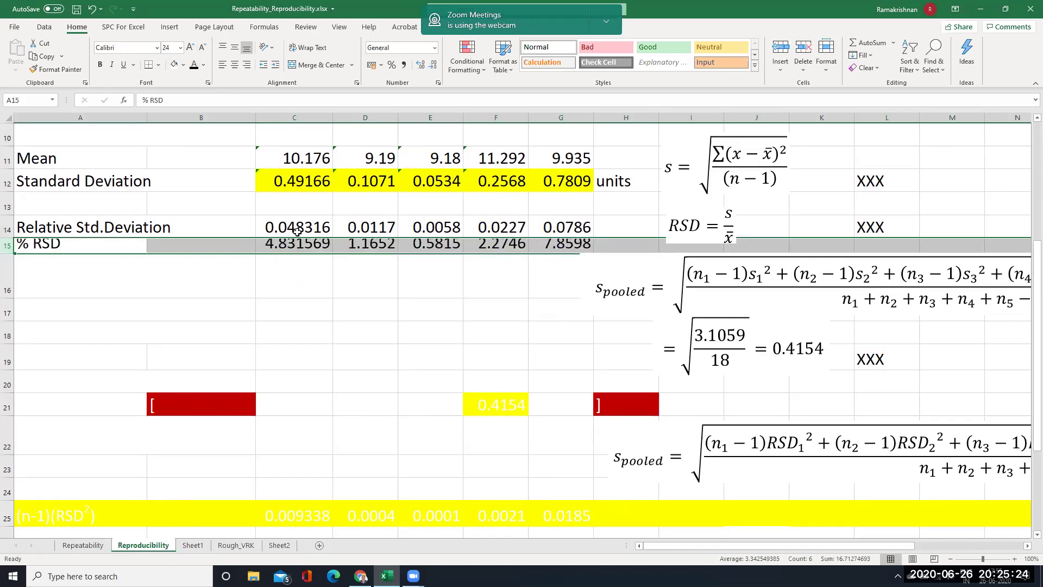
pyautogui.moveTo(8, 253); pyautogui.dragTo(8, 263)
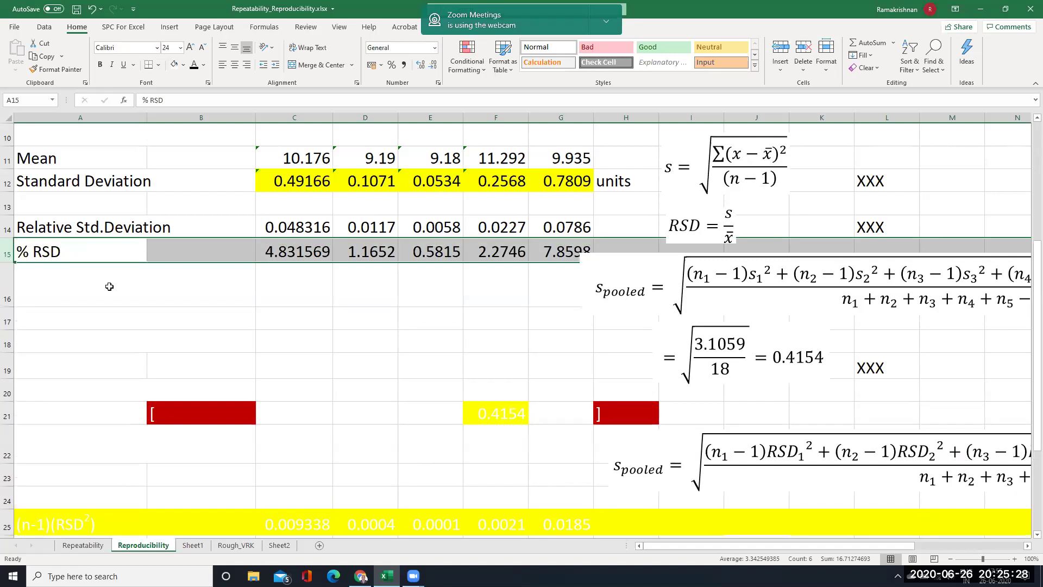
# Step: Apply the Automatic font colour to rows 16 to 18, from Repeatability (Pooled) to the degrees of freedom
pyautogui.click(8, 287)
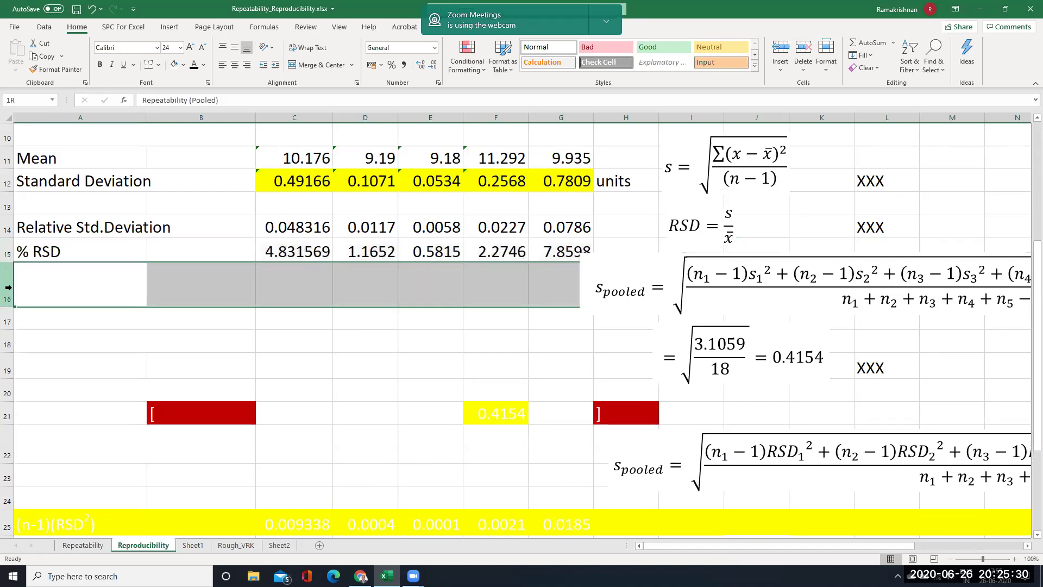
pyautogui.click(197, 67)
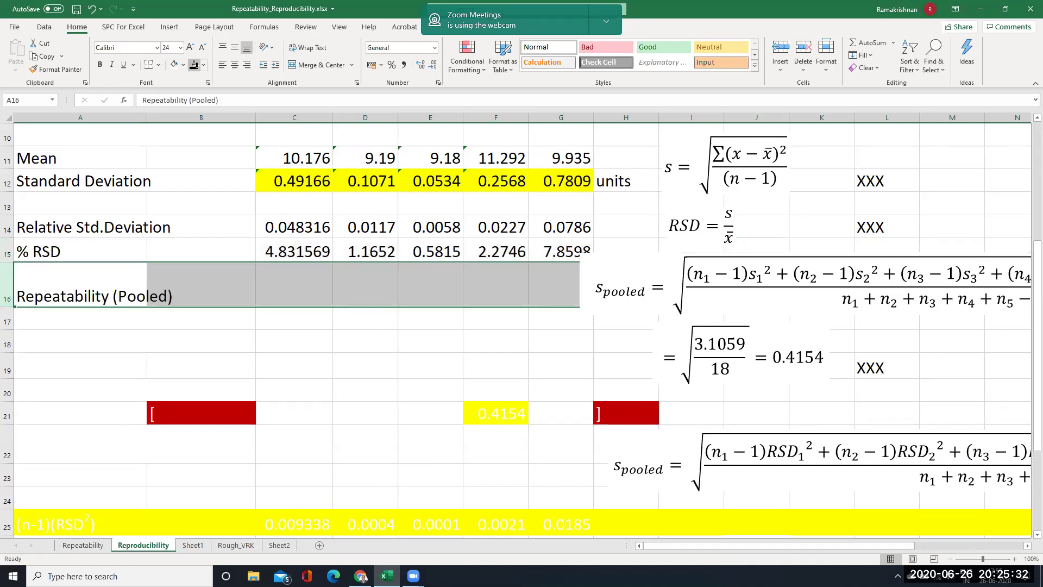
pyautogui.click(10, 322)
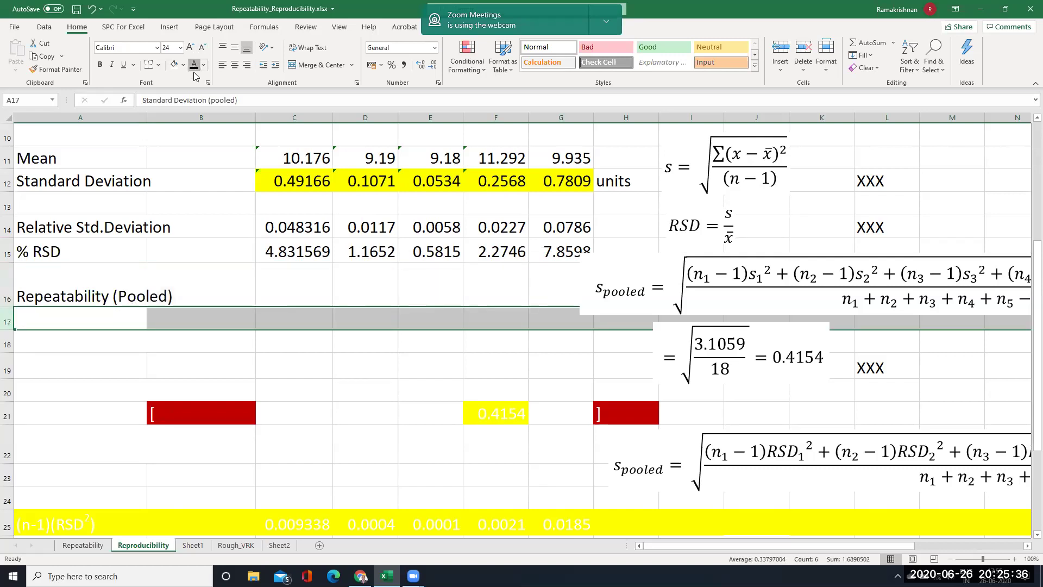
pyautogui.click(194, 67)
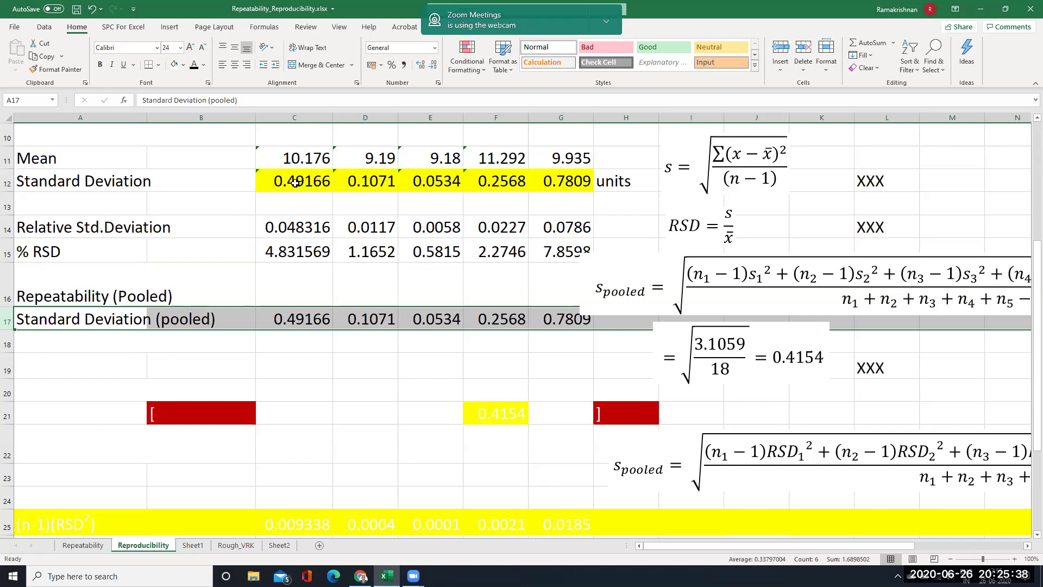
pyautogui.click(7, 345)
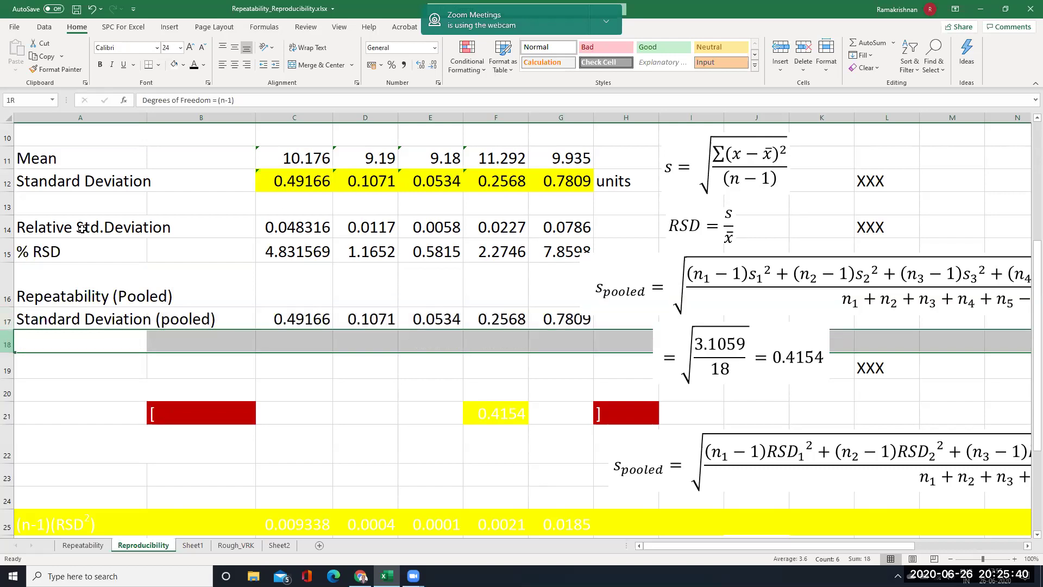
pyautogui.click(194, 66)
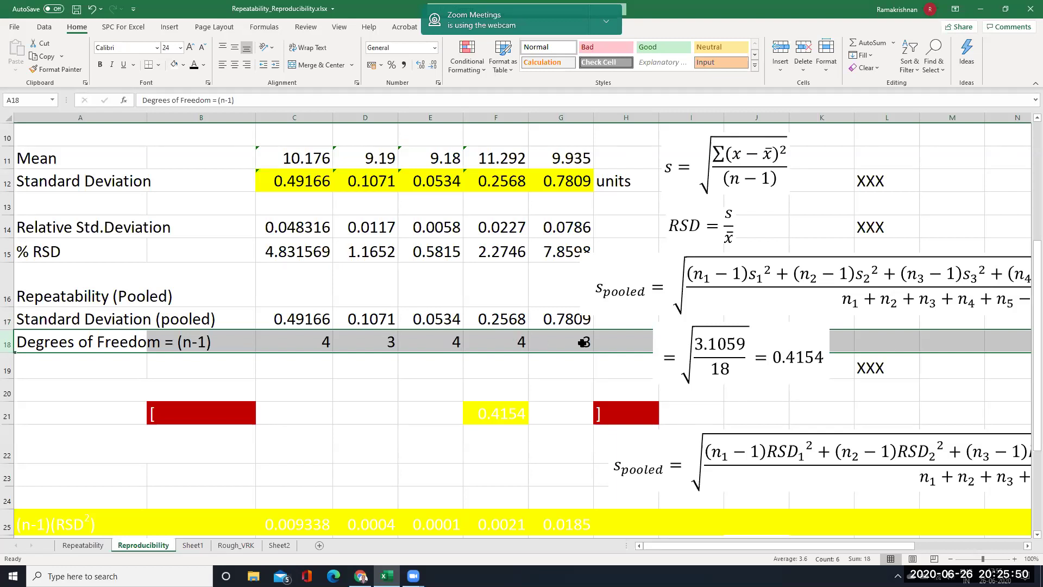
# Step: Check the degrees of freedom against the daily measurements and apply the Automatic font colour to row 19, the (n-1)s² row
pyautogui.moveTo(1027, 263); pyautogui.dragTo(1027, 205)
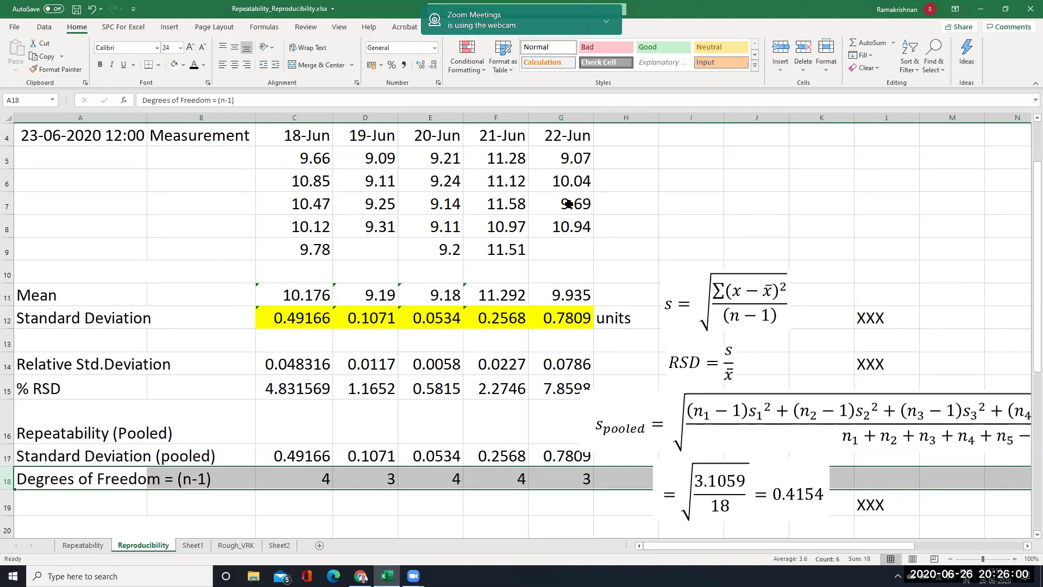
pyautogui.moveTo(1028, 223); pyautogui.dragTo(1027, 386)
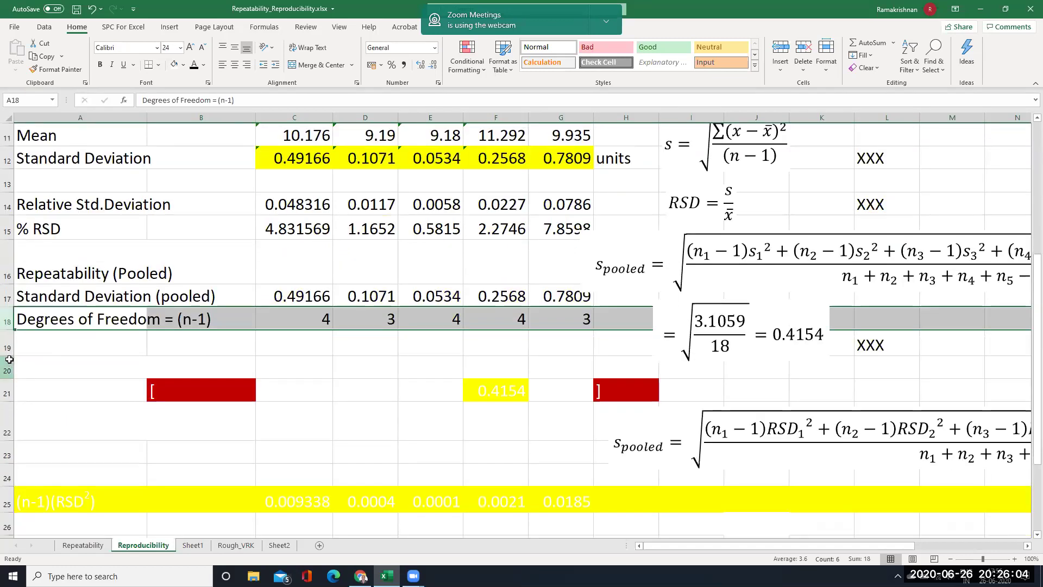
pyautogui.click(8, 346)
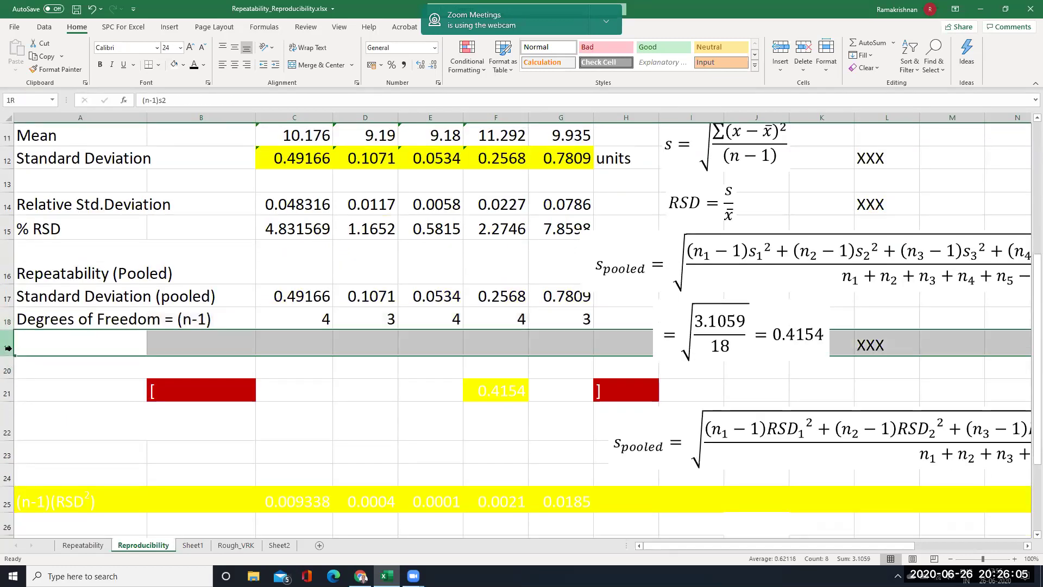
pyautogui.click(193, 66)
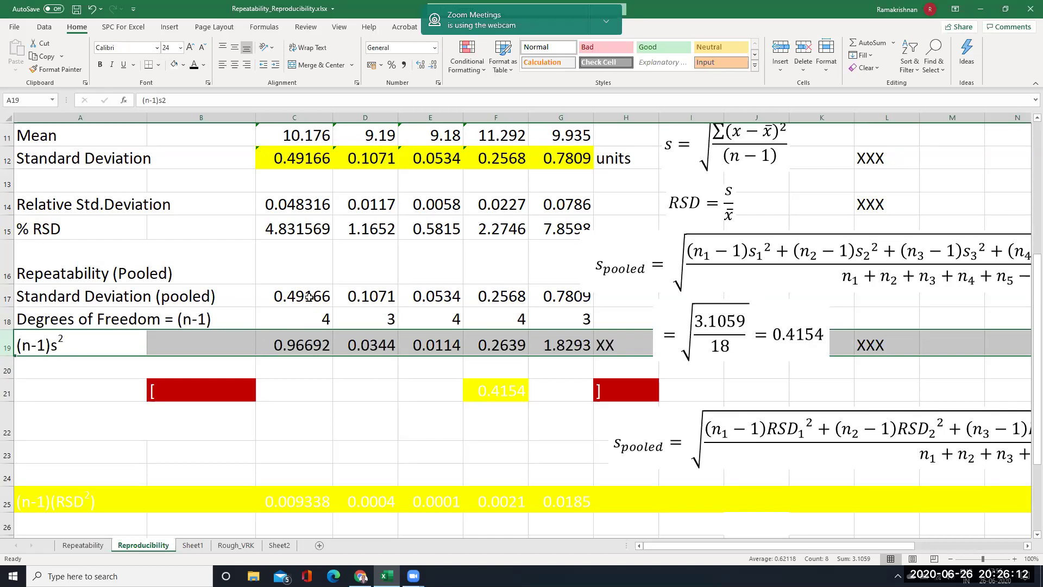
# Step: Clear the existing (n-1)s² formulas from C19:G19
pyautogui.click(302, 348)
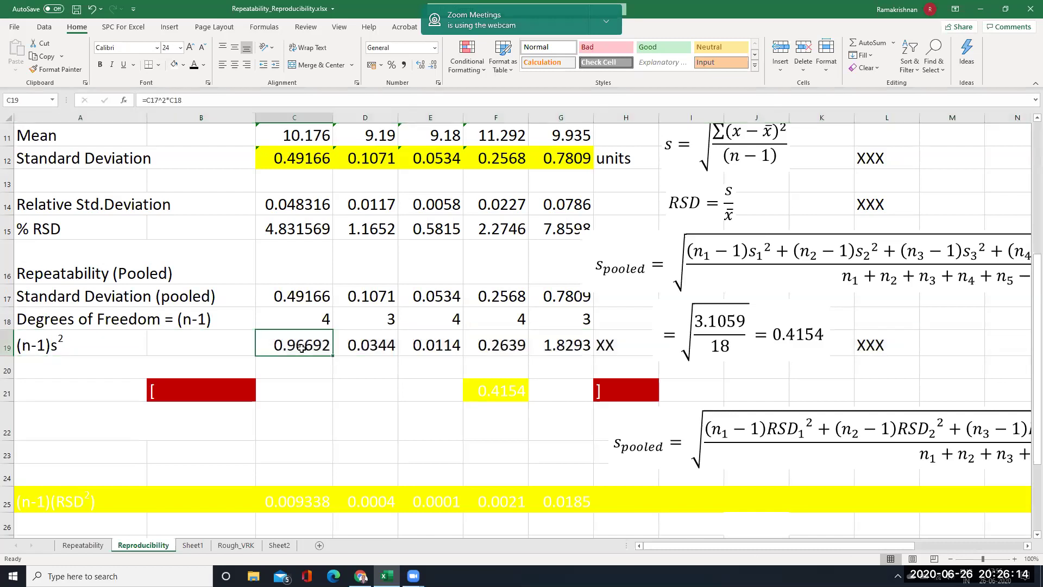
pyautogui.moveTo(301, 348); pyautogui.dragTo(544, 344)
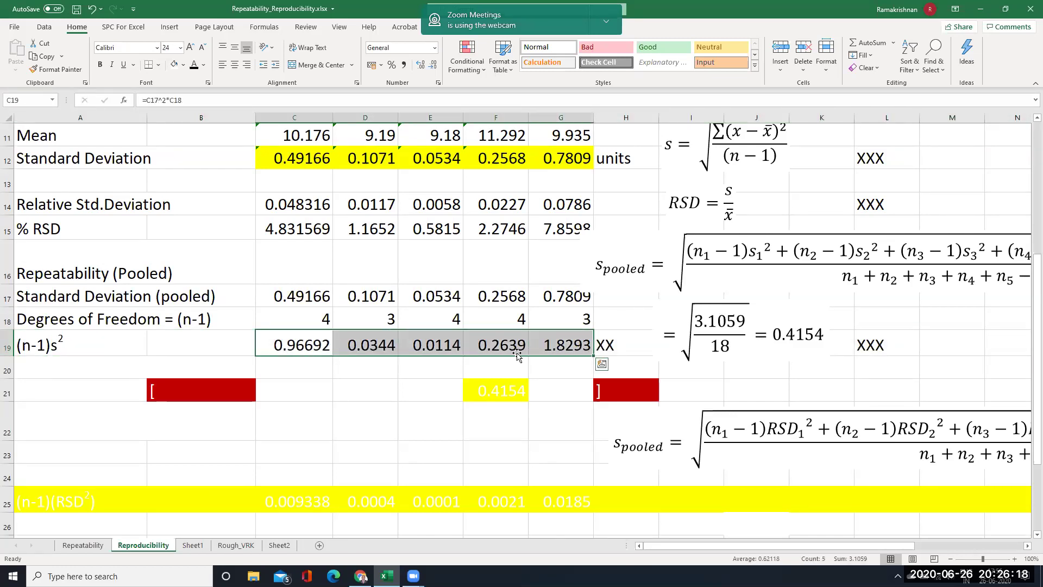
pyautogui.press('Delete')
# Step: Calculate (n-1)s² in C19 with =C18*C17^2 and fill the formula across to G19
pyautogui.click(326, 352)
pyautogui.write('=')
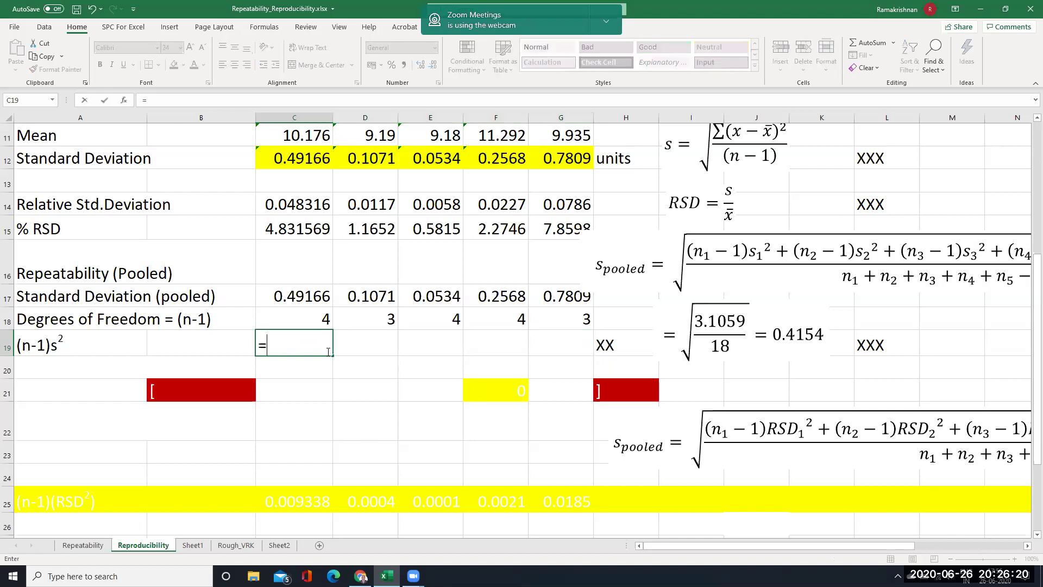
pyautogui.click(330, 323)
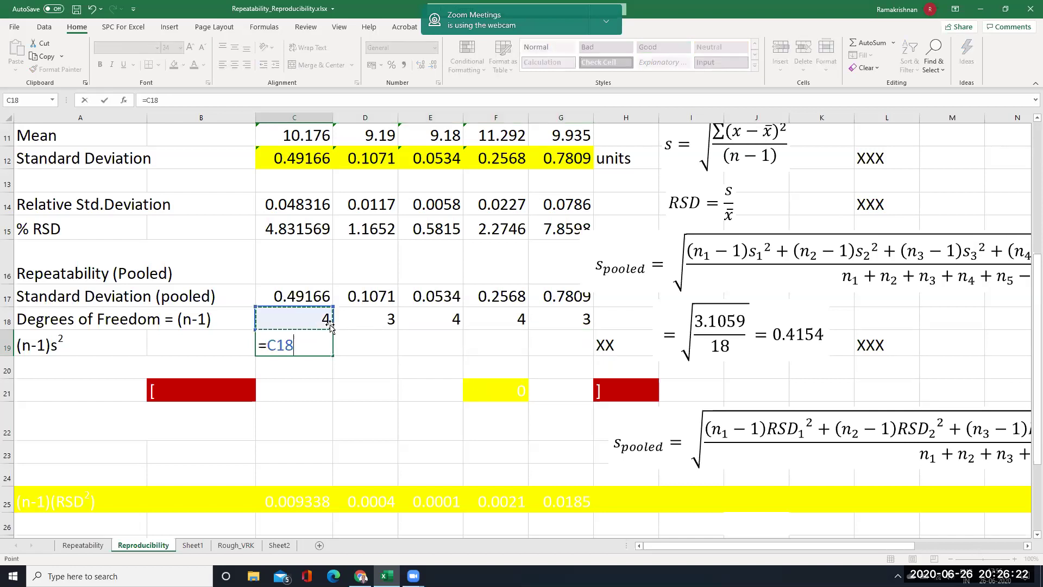
pyautogui.write('*')
pyautogui.click(314, 300)
pyautogui.write('^')
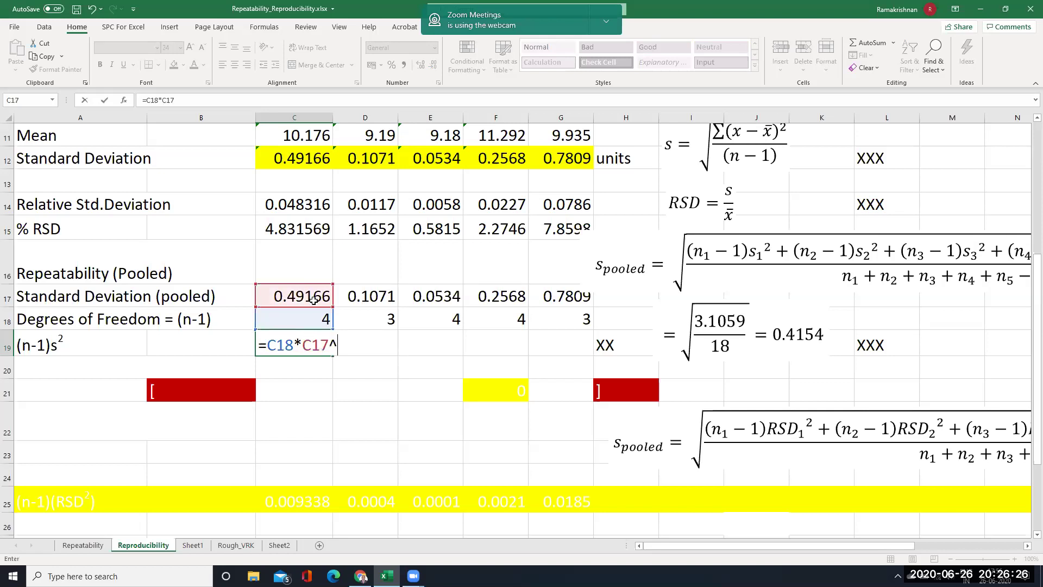
pyautogui.write('2')
pyautogui.press('Return')
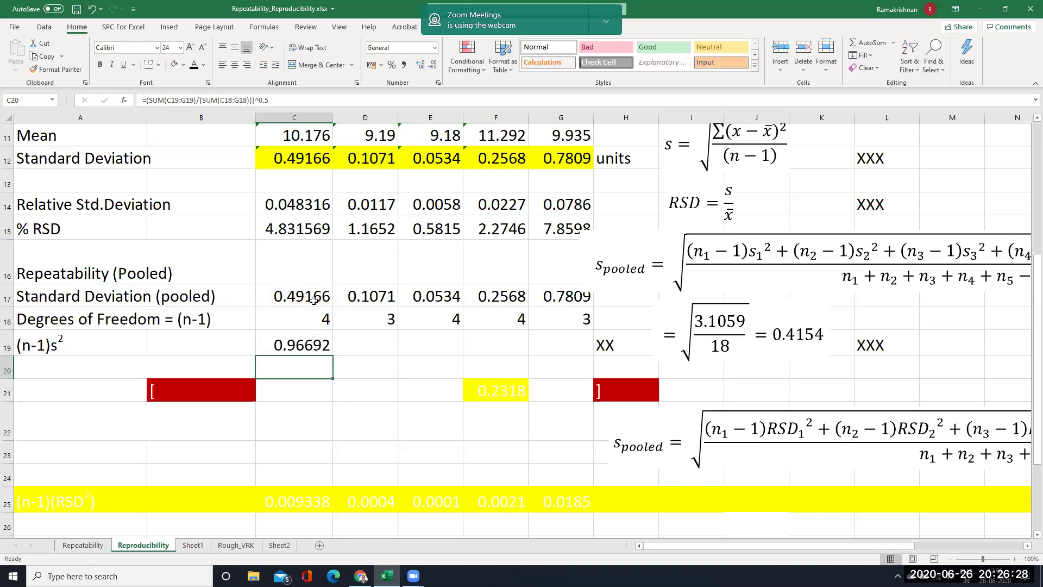
pyautogui.click(315, 345)
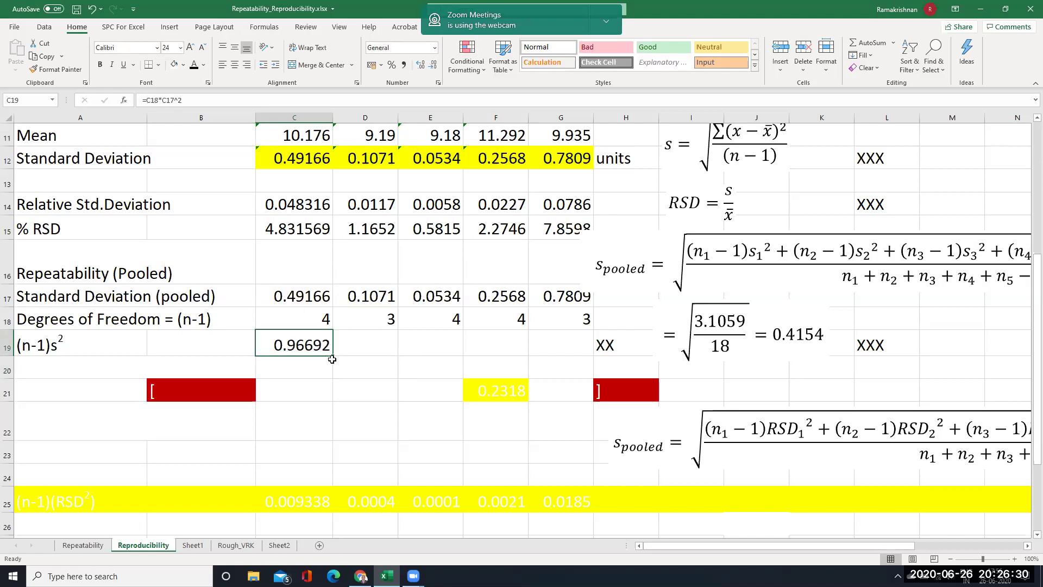
pyautogui.moveTo(333, 359); pyautogui.dragTo(574, 345)
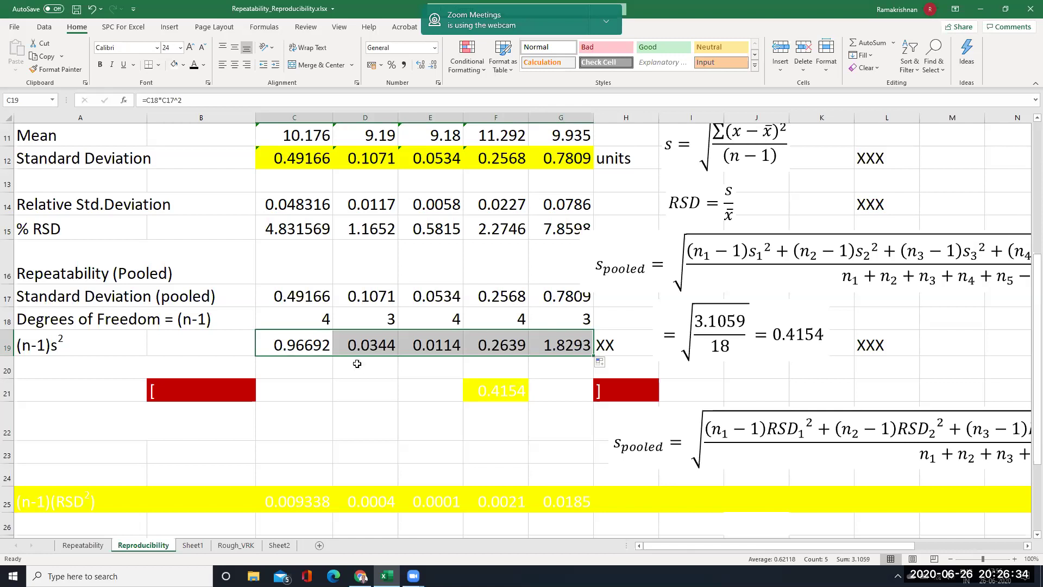
# Step: Apply the Automatic font colour to rows 20 and 21, Repeatability (multiple days) and Calculations, and inspect the formula in C21
pyautogui.click(7, 369)
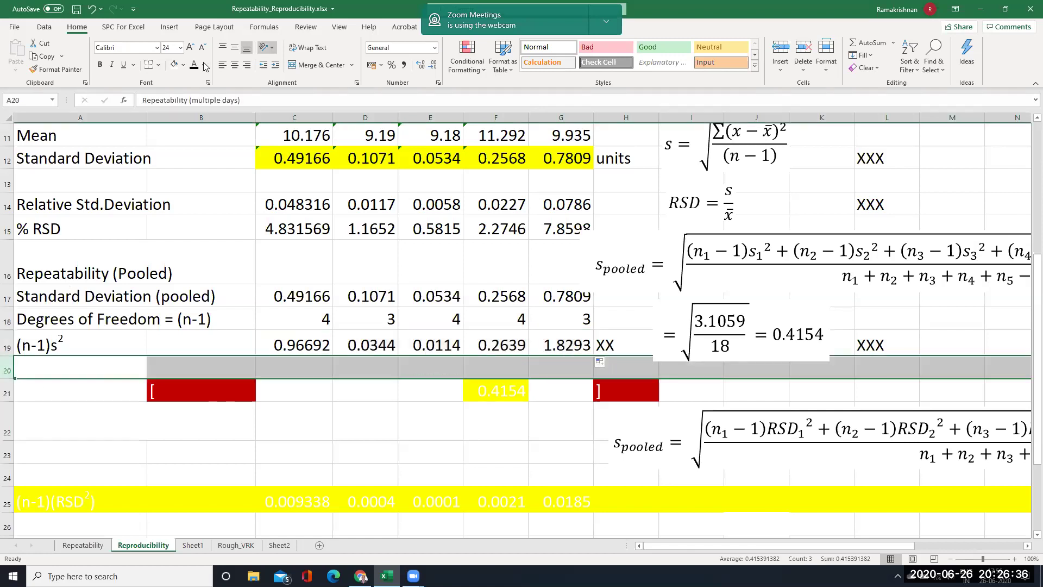
pyautogui.click(194, 67)
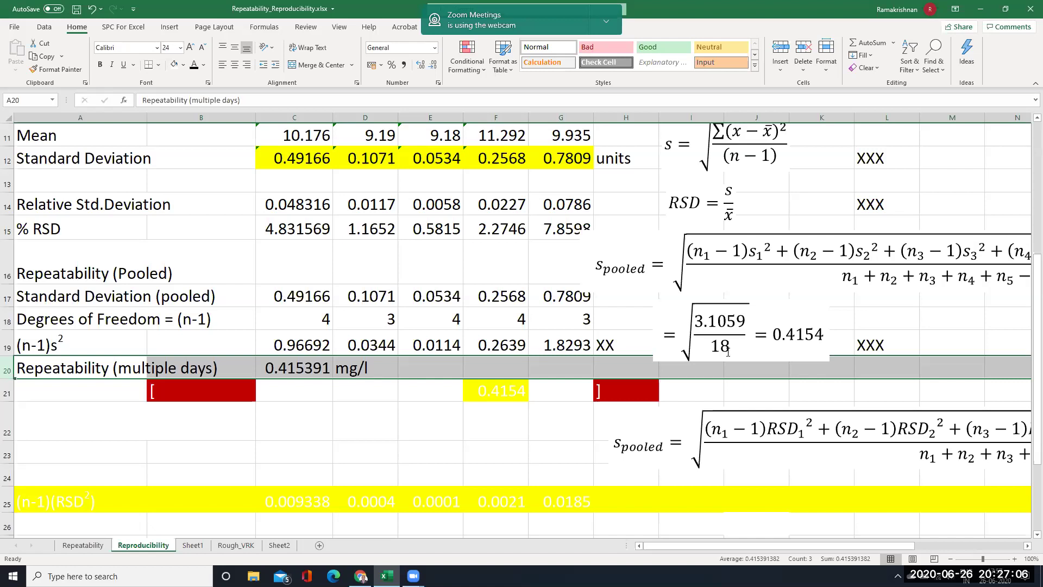
pyautogui.click(7, 391)
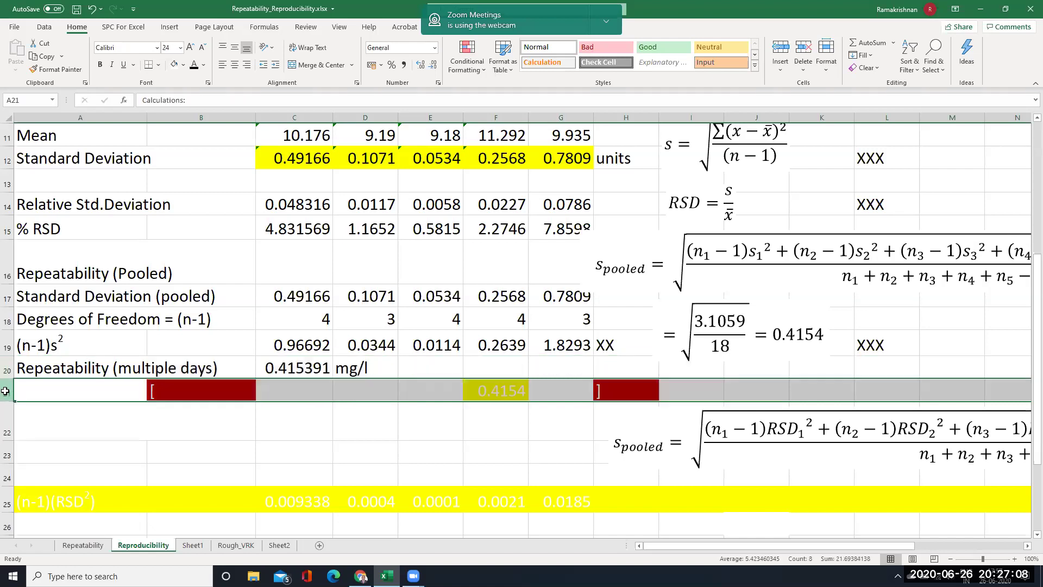
pyautogui.click(196, 67)
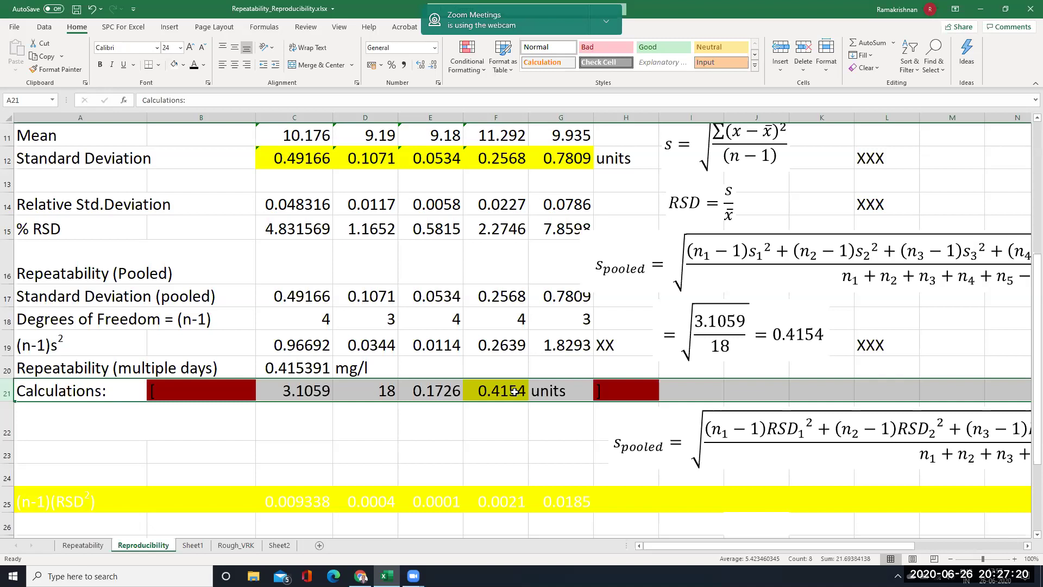
pyautogui.click(313, 395)
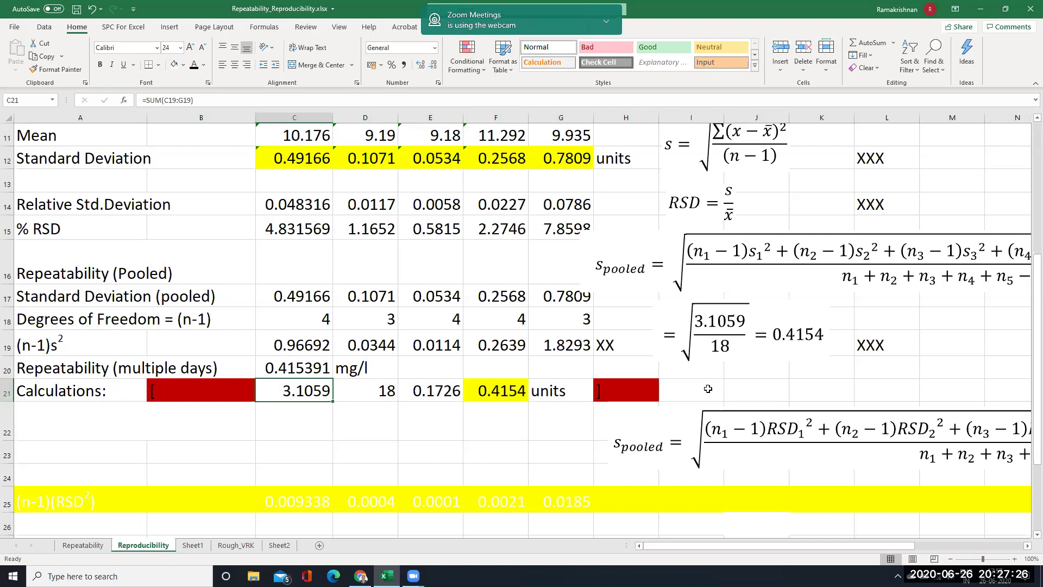
# Step: Clear the existing formulas from C21, D21, E21 and F21 in the Calculations row
pyautogui.press('Delete')
pyautogui.click(388, 394)
pyautogui.press('Delete')
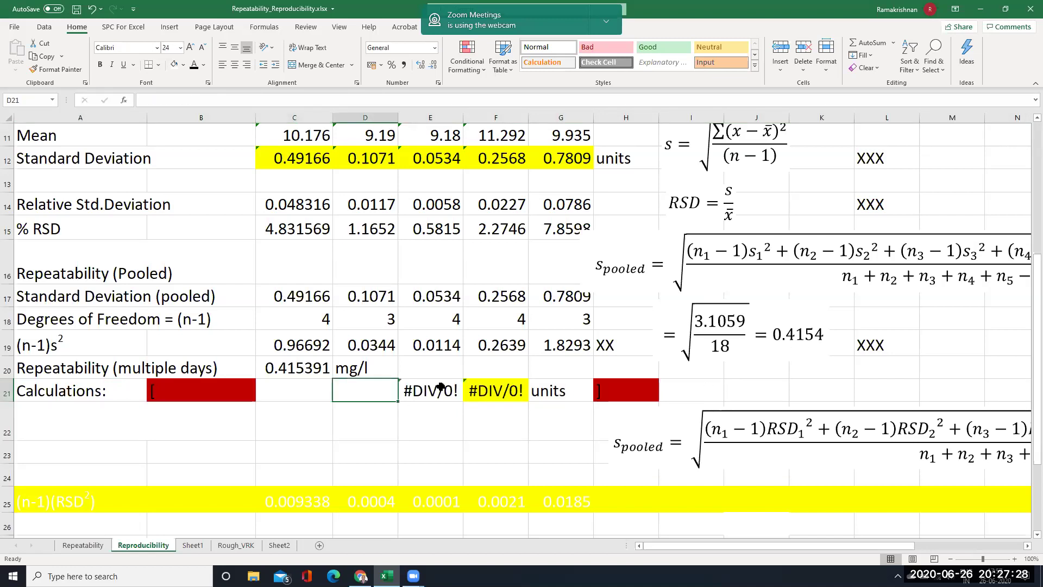
pyautogui.click(440, 388)
pyautogui.press('Delete')
pyautogui.click(486, 391)
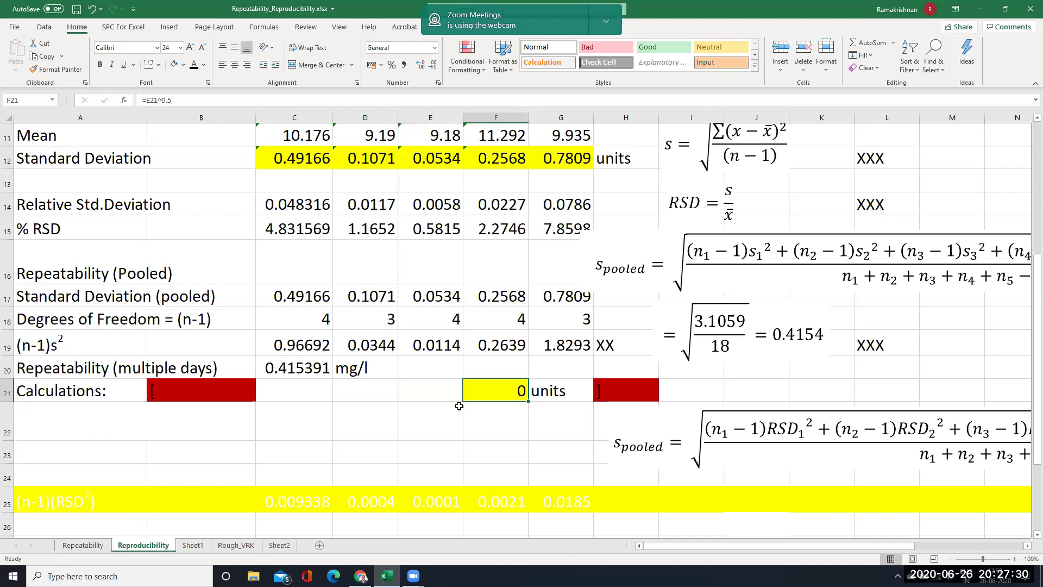
pyautogui.press('Delete')
# Step: Sum the (n-1)s² values in C21 with =SUM(C19:G19)
pyautogui.click(316, 392)
pyautogui.write('=')
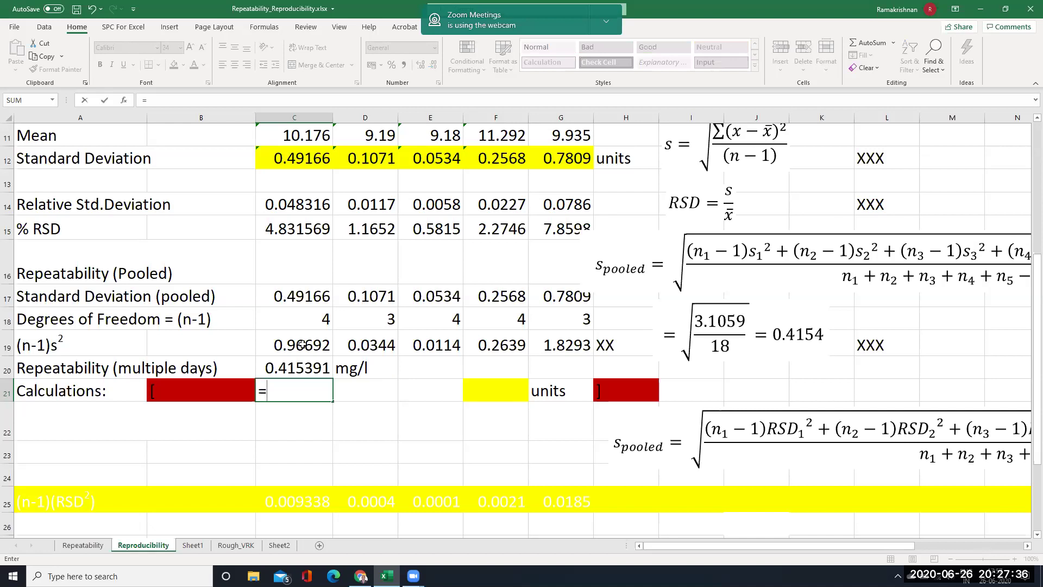
pyautogui.write('SU')
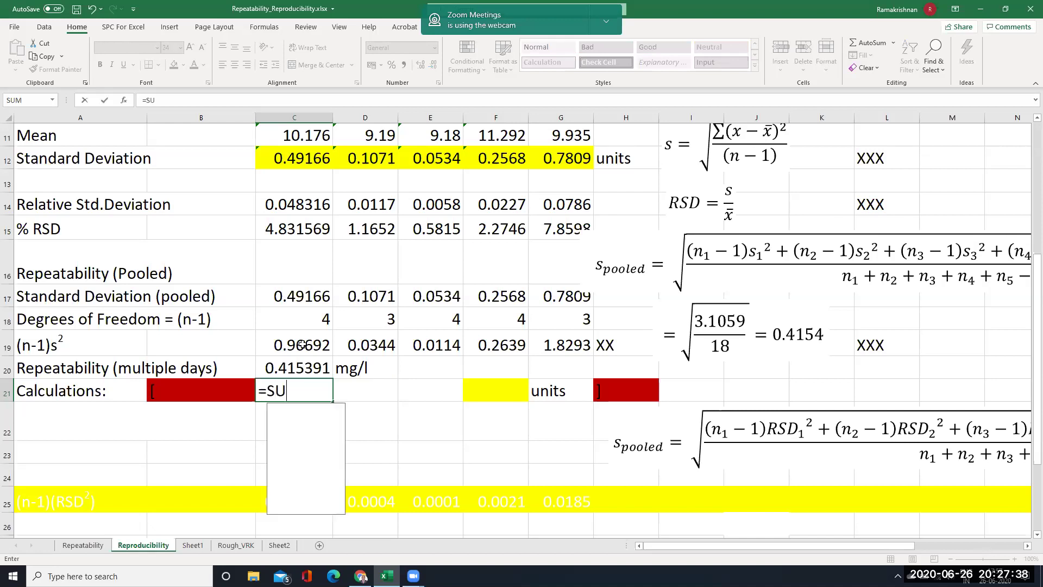
pyautogui.write('M(')
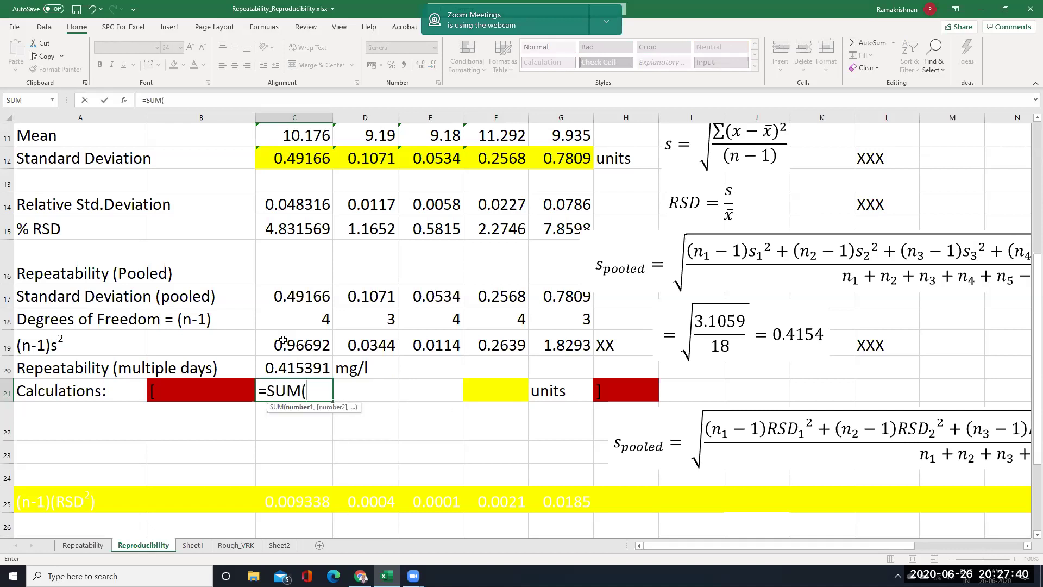
pyautogui.click(298, 342)
pyautogui.moveTo(297, 343); pyautogui.dragTo(560, 345)
pyautogui.write(')')
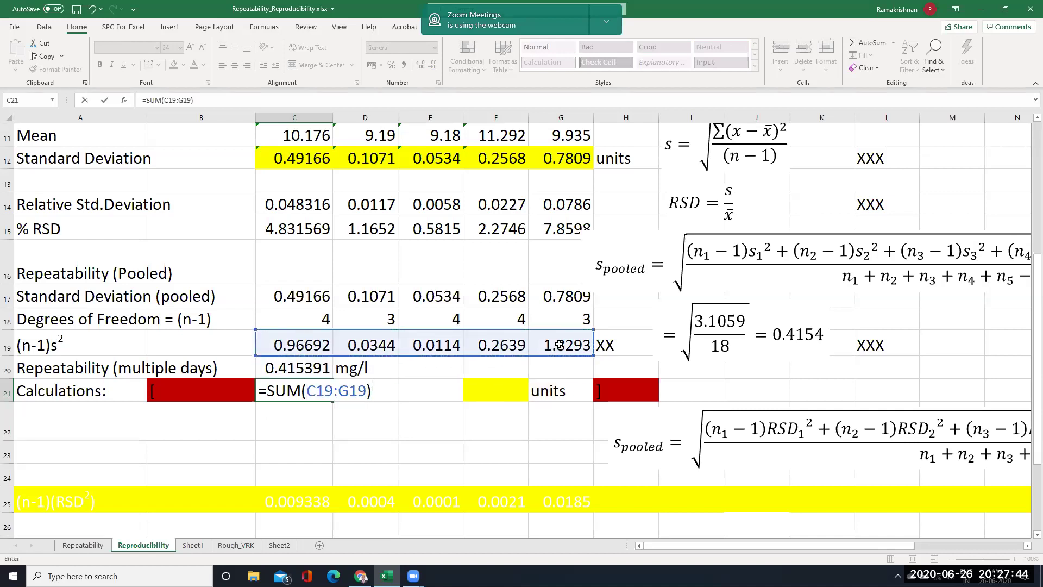
pyautogui.press('Return')
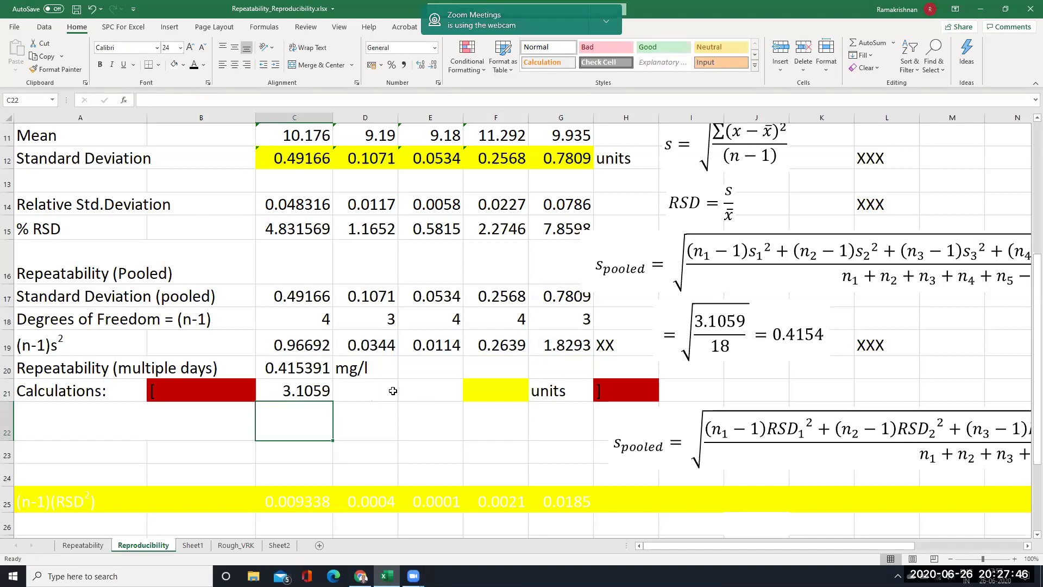
# Step: Sum the degrees of freedom in E21 with =SUM(C18:G18)
pyautogui.click(416, 385)
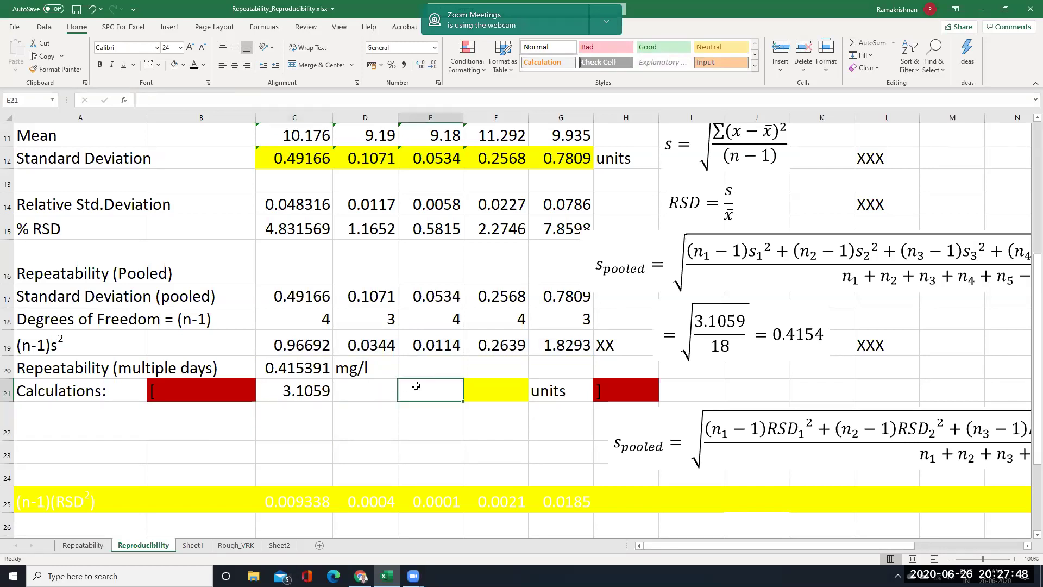
pyautogui.write('=')
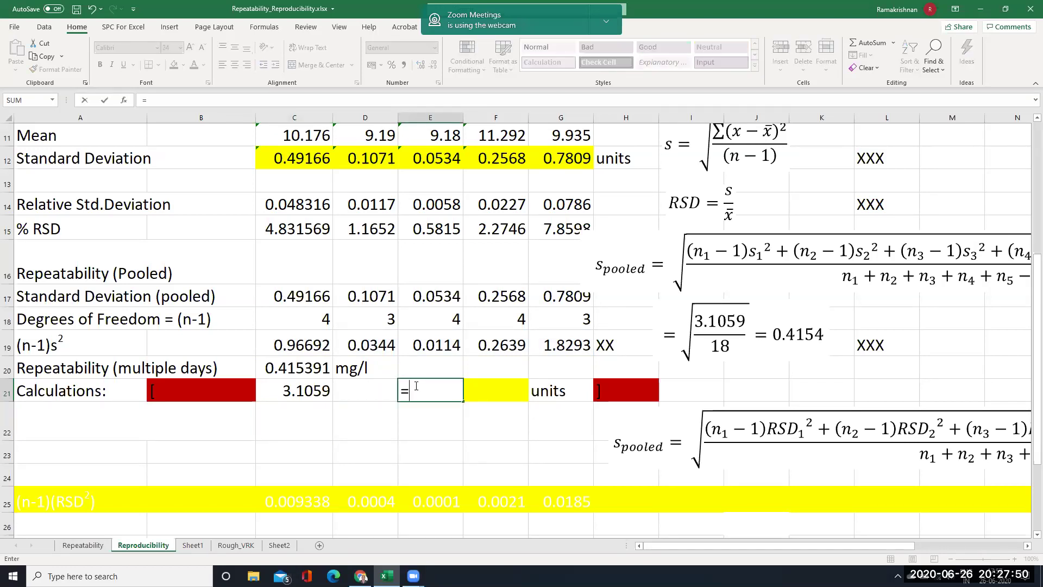
pyautogui.write('SUM')
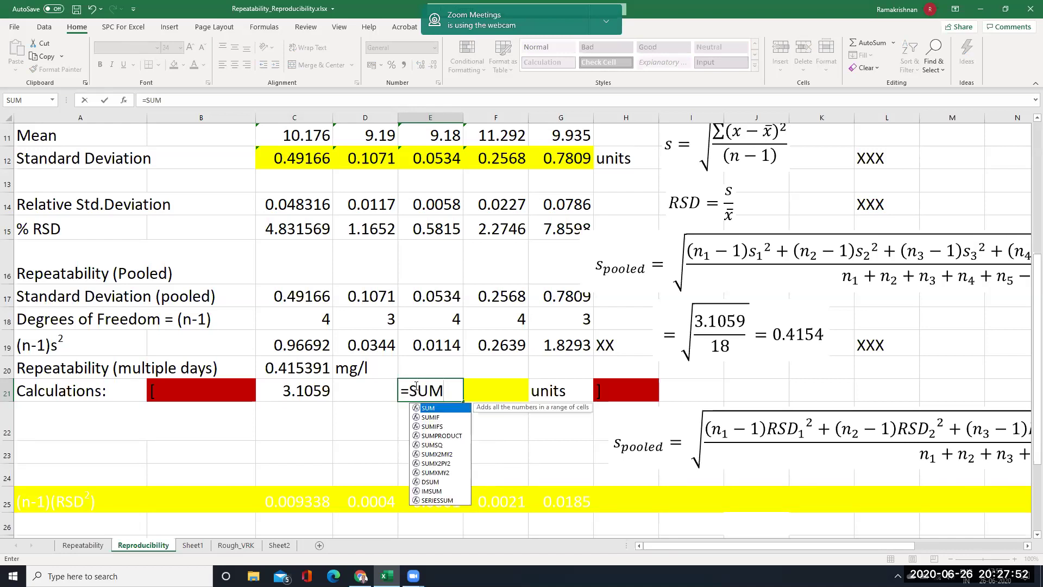
pyautogui.write('(')
pyautogui.moveTo(326, 316); pyautogui.dragTo(547, 313)
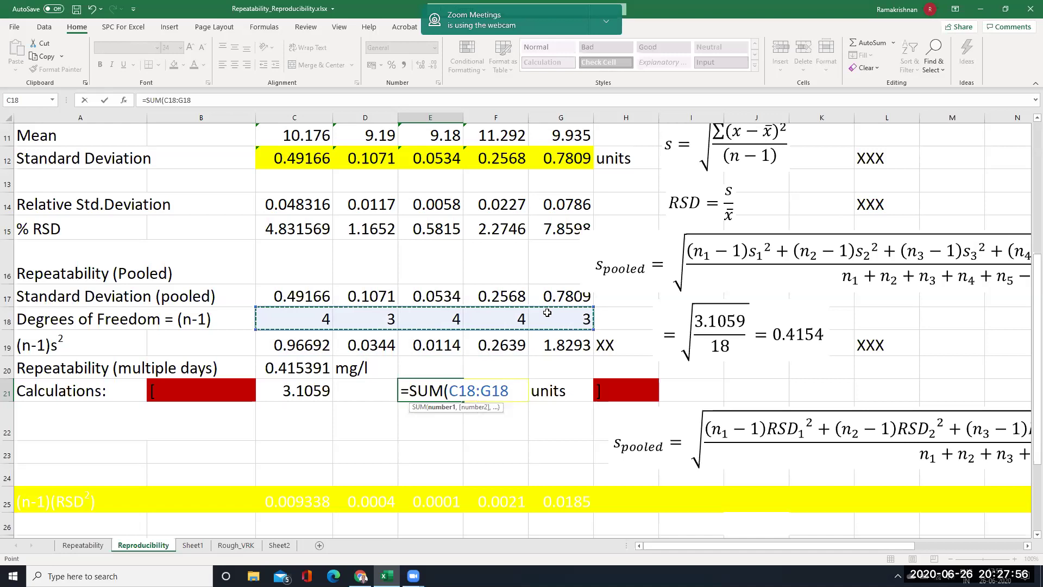
pyautogui.press('Return')
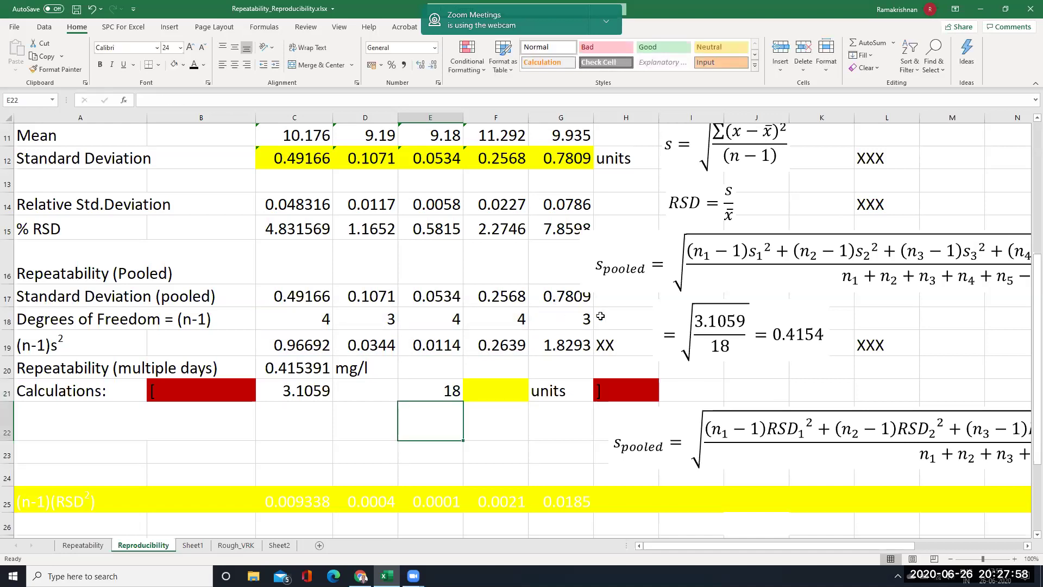
# Step: Calculate the pooled standard deviation in F21 with =(C21/E21)^0.5
pyautogui.click(512, 393)
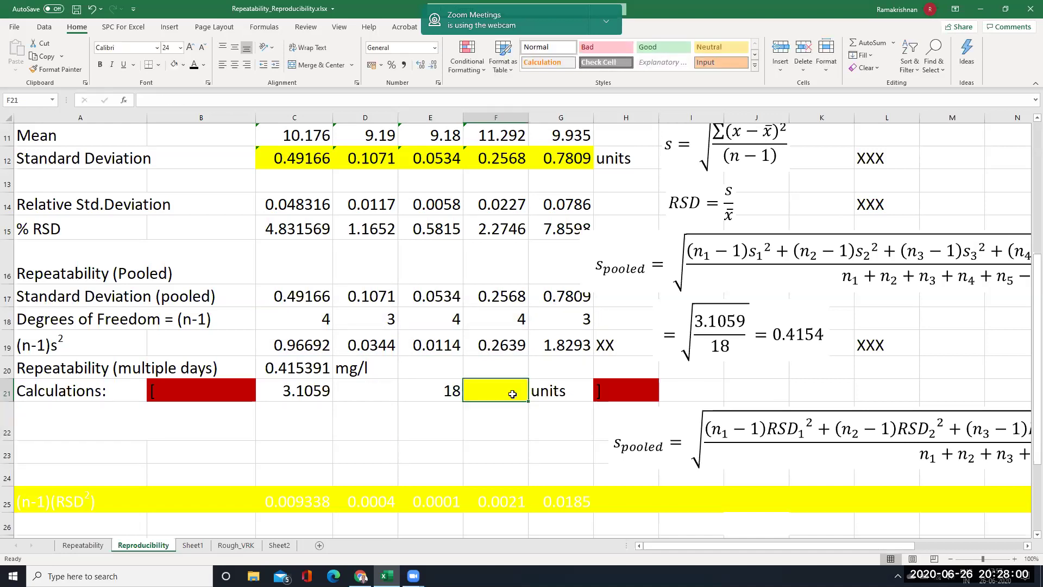
pyautogui.write('=')
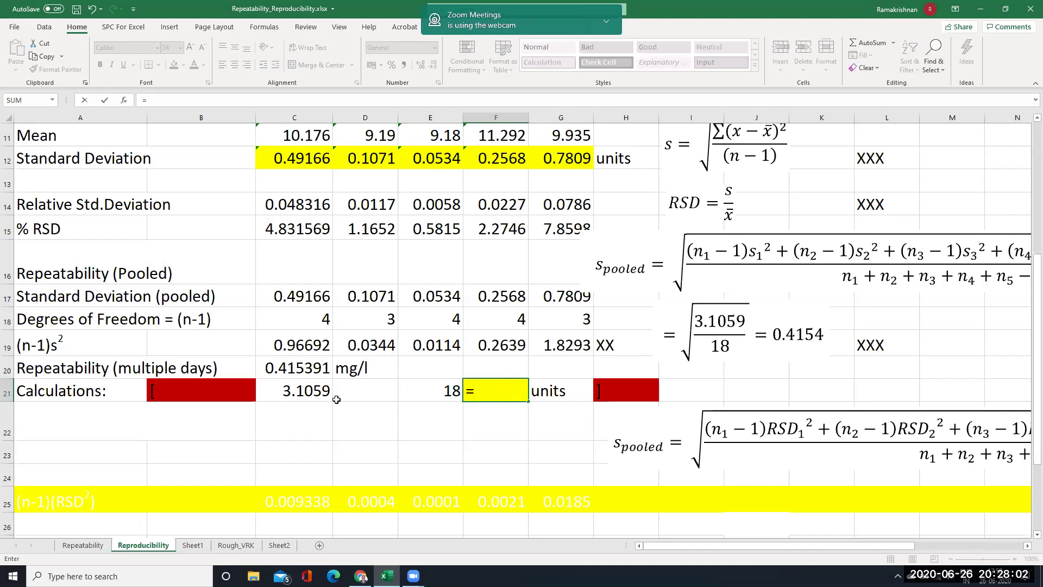
pyautogui.write('(')
pyautogui.click(300, 393)
pyautogui.write('/')
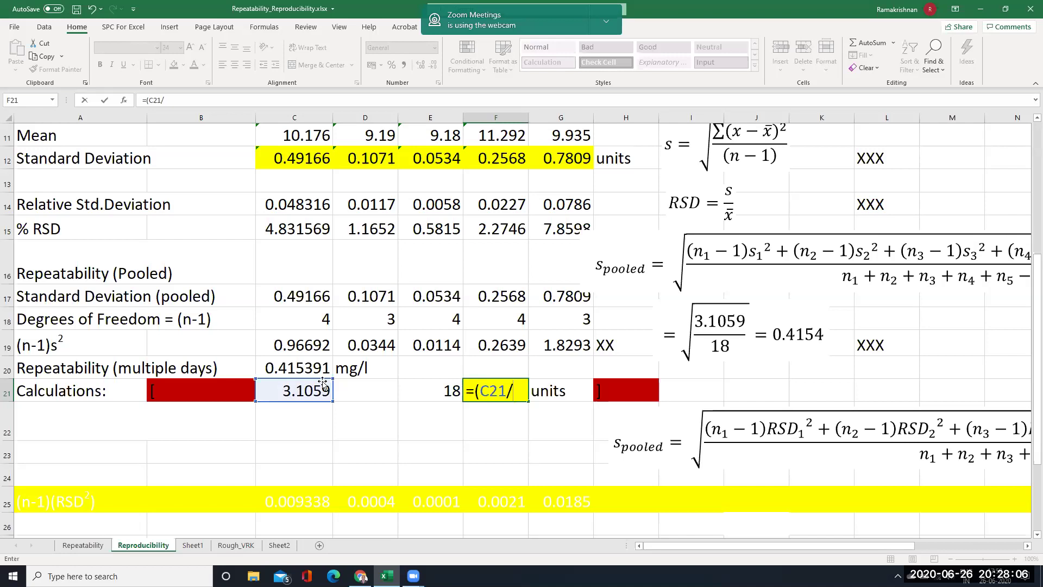
pyautogui.click(447, 395)
pyautogui.write(')')
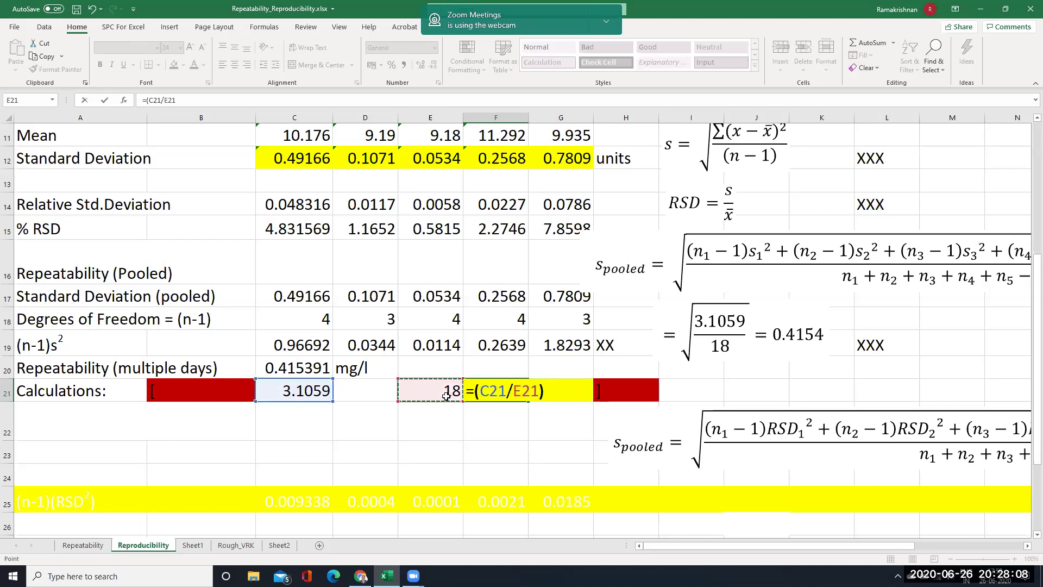
pyautogui.write('^0.5')
pyautogui.press('Return')
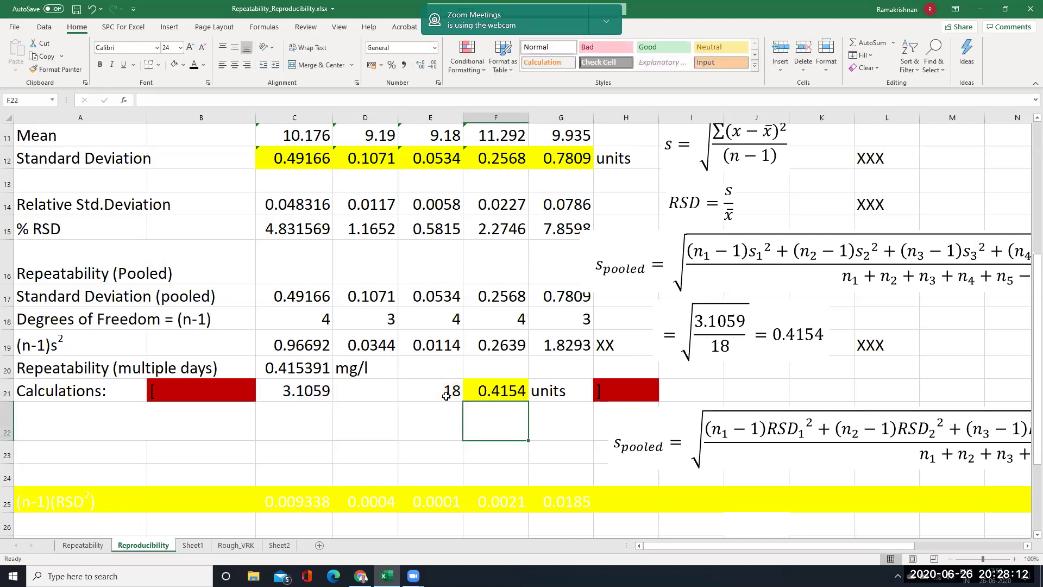
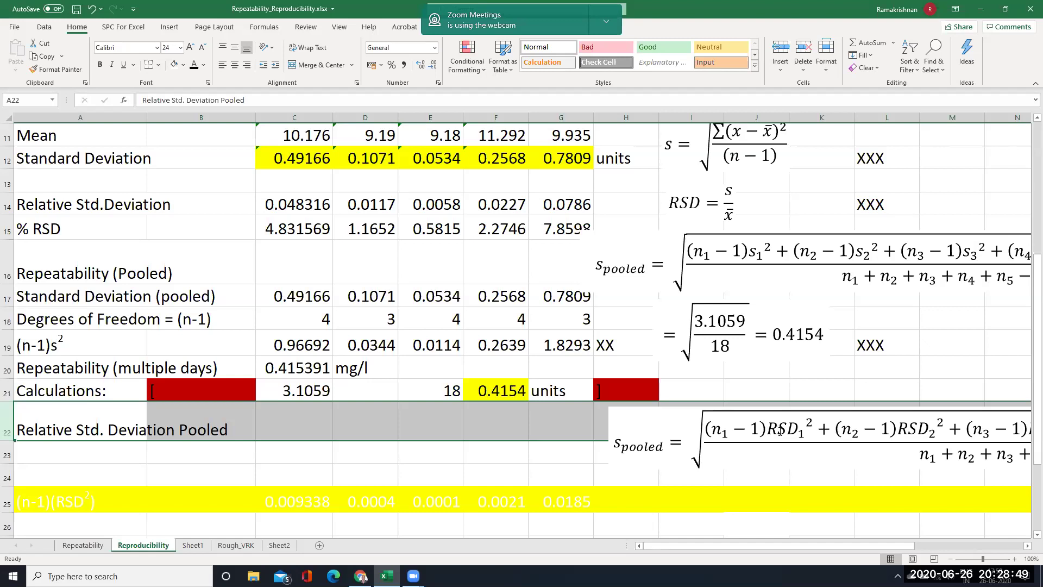
# Step: Apply the Automatic font colour to rows 23 and 24, Mean and RSD, and inspect the relative standard deviation formula in C14
pyautogui.click(8, 456)
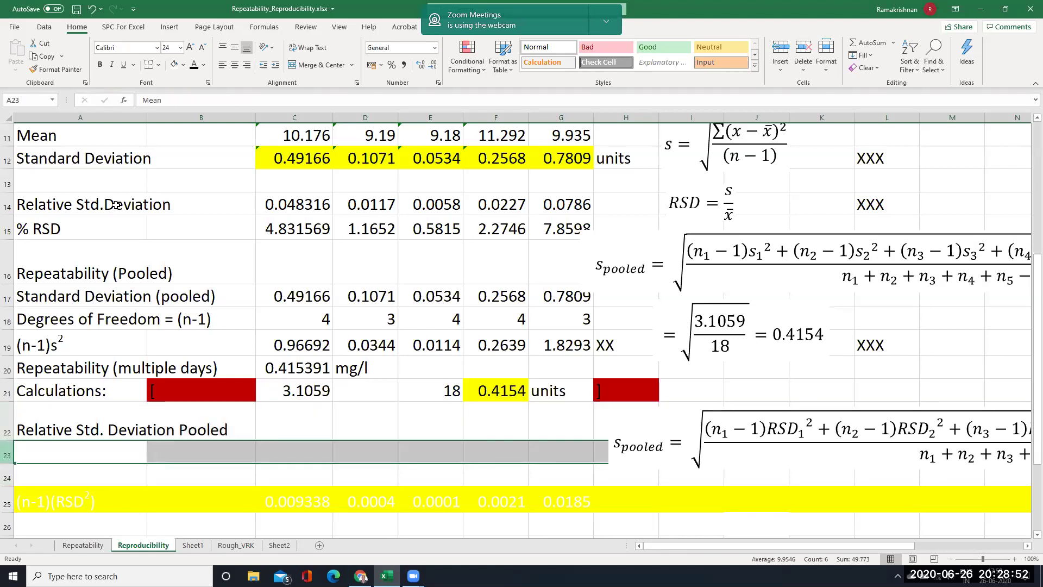
pyautogui.click(194, 64)
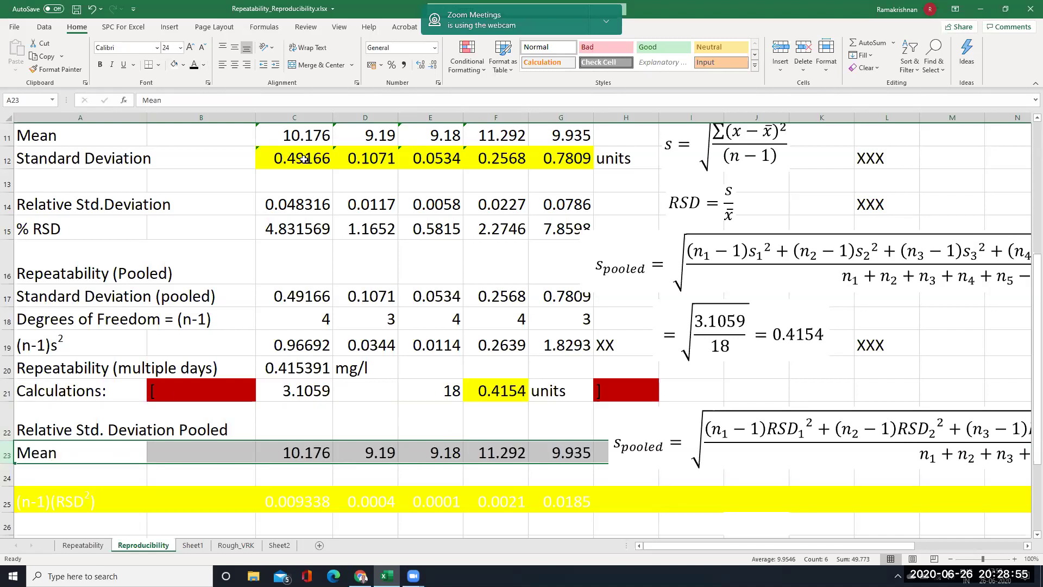
pyautogui.click(9, 134)
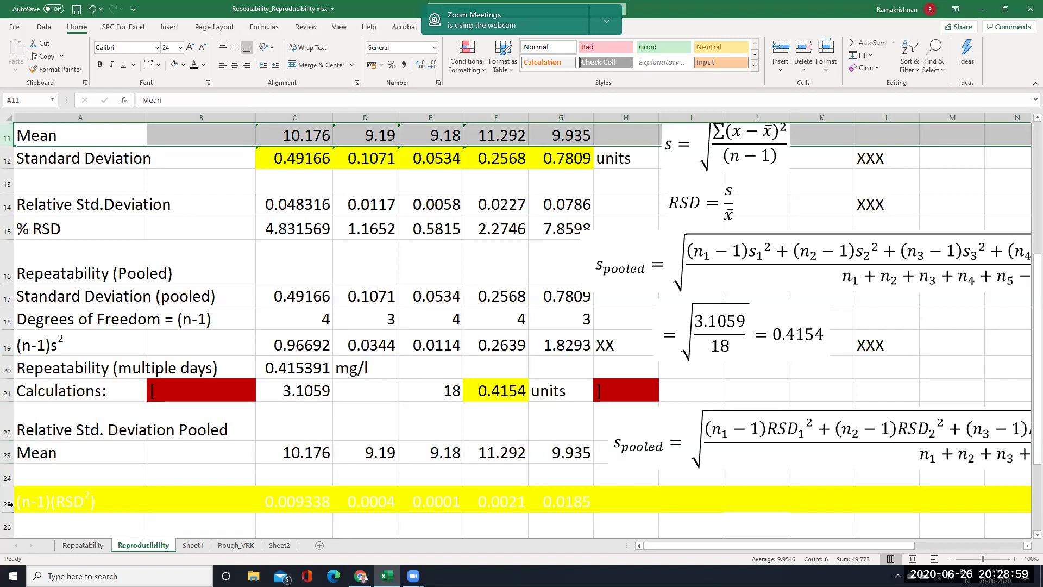
pyautogui.click(8, 483)
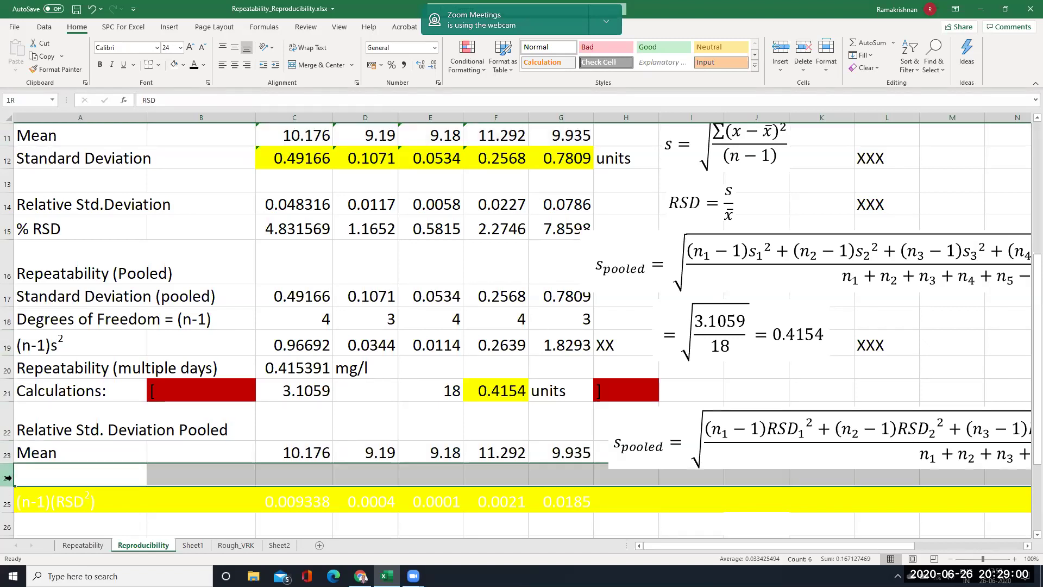
pyautogui.click(197, 66)
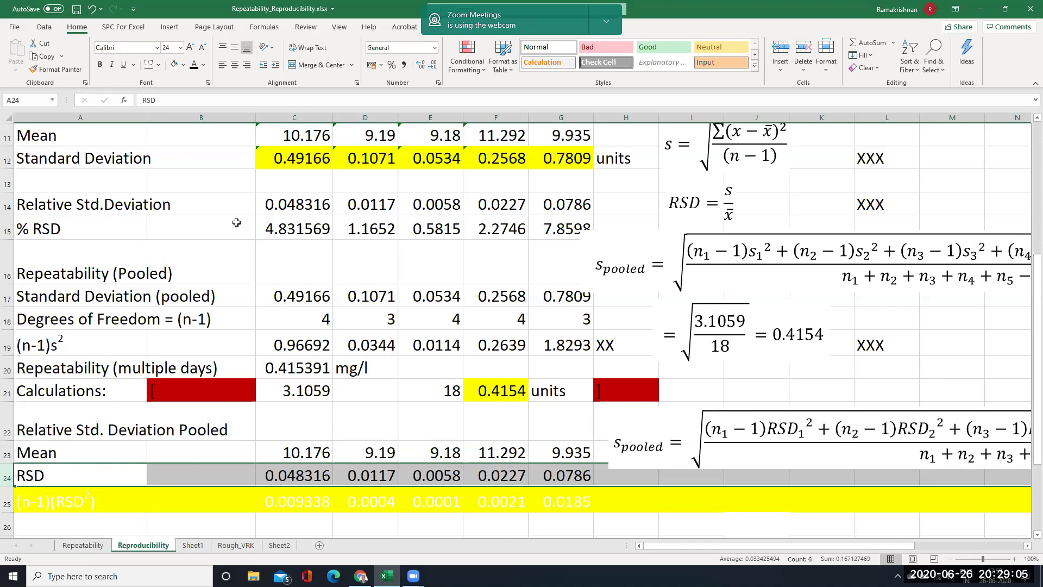
pyautogui.click(324, 203)
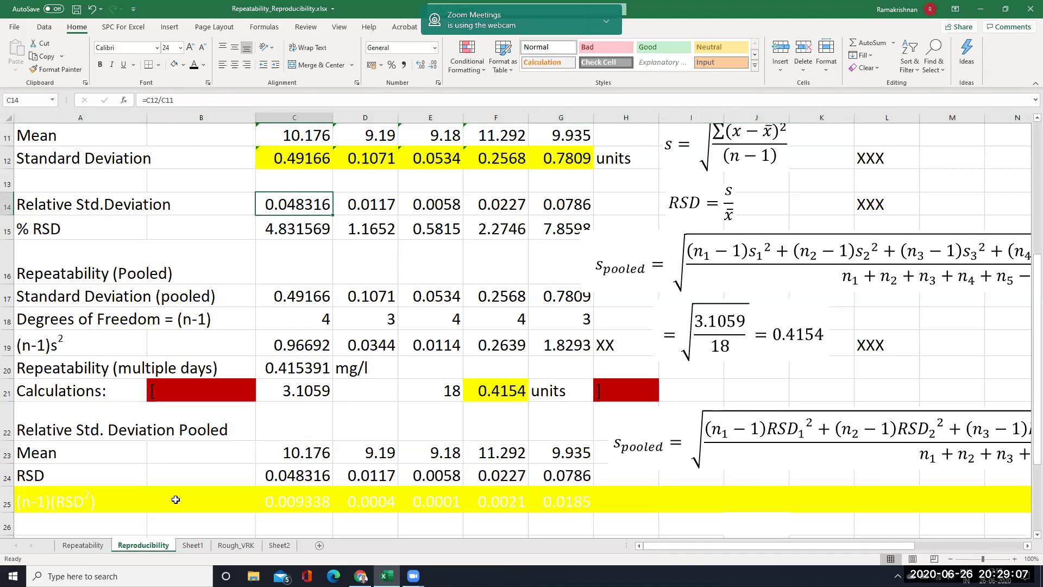
# Step: Apply the Automatic font colour to row 25, (n-1)(RSD²), and clear the existing formulas from C25:G25
pyautogui.click(7, 501)
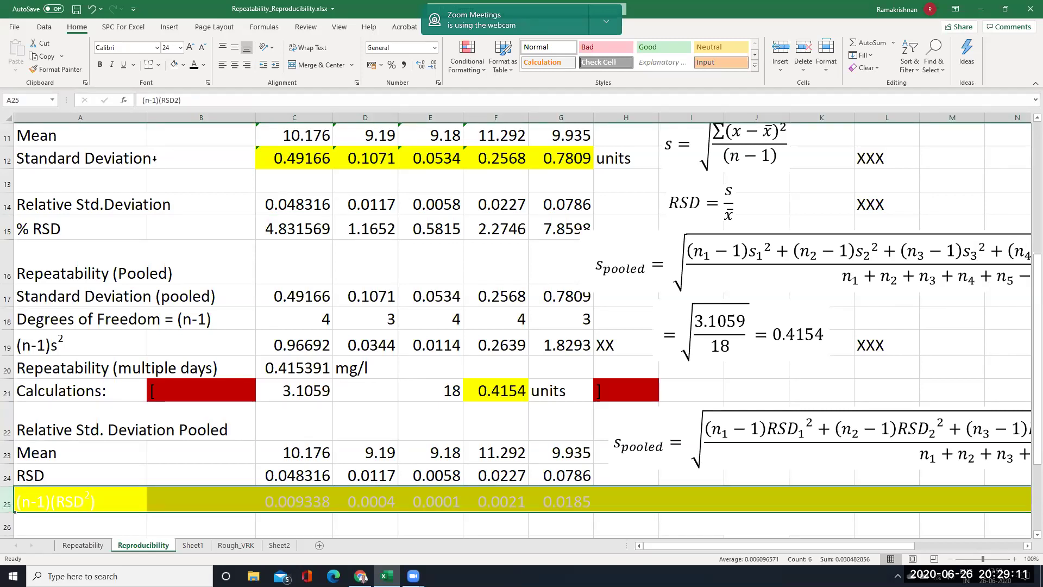
pyautogui.click(195, 66)
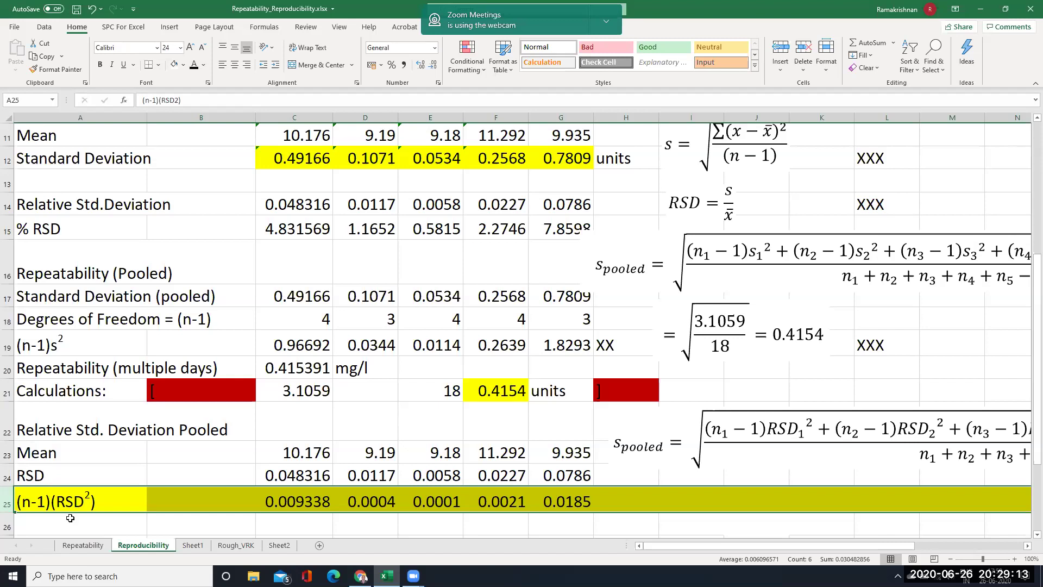
pyautogui.moveTo(283, 501); pyautogui.dragTo(565, 507)
pyautogui.press('Delete')
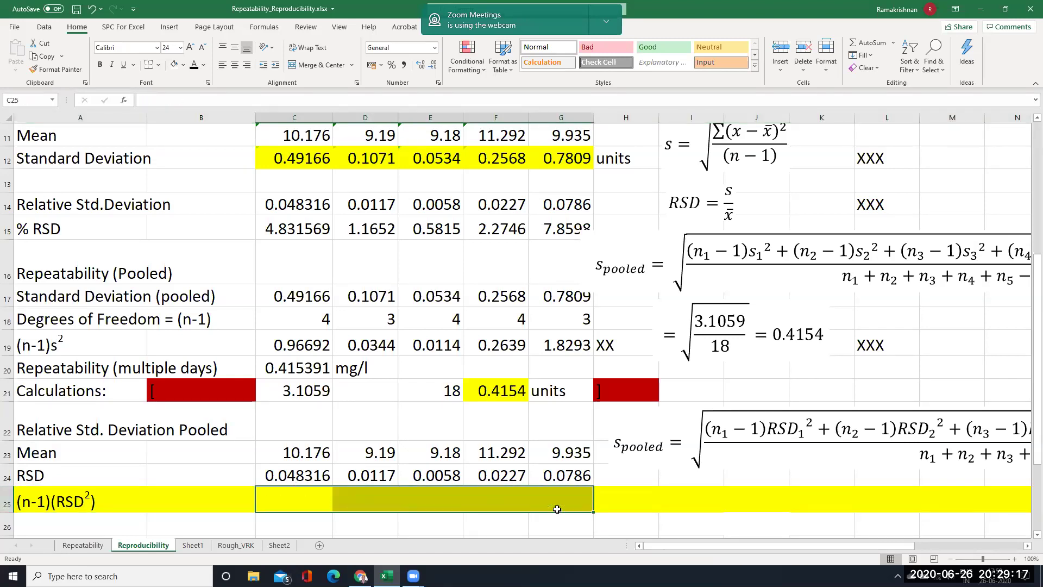
# Step: Calculate (n-1)(RSD²) in C25 with =C18*C24^2 and fill the formula across to G25
pyautogui.click(292, 501)
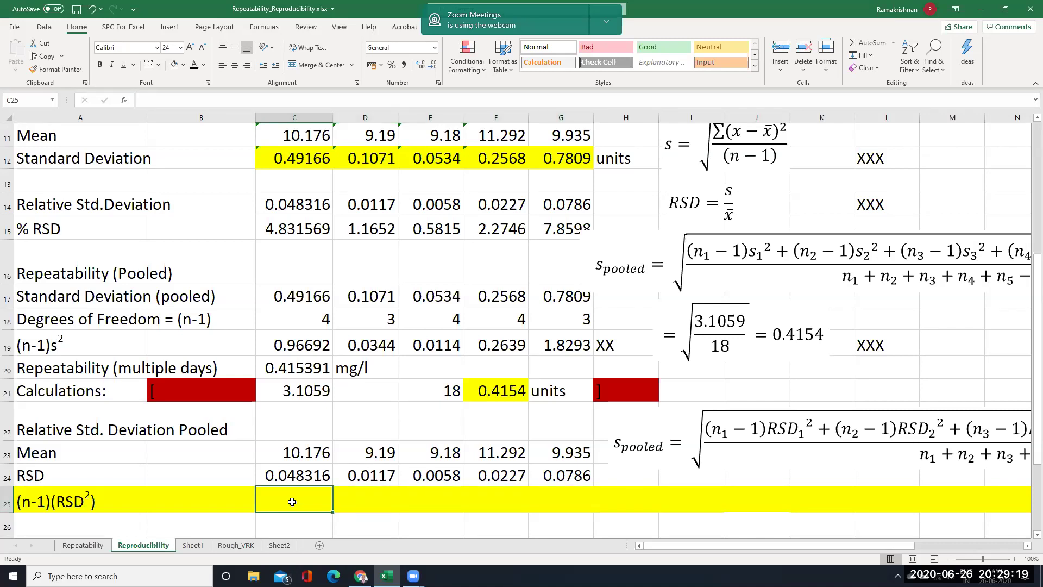
pyautogui.write('=')
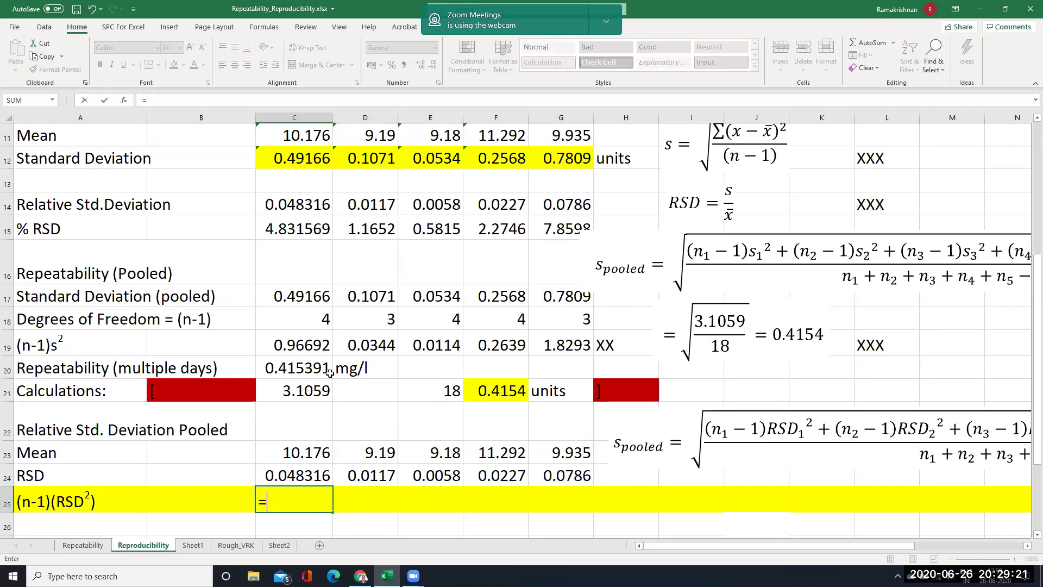
pyautogui.click(322, 321)
pyautogui.write('*')
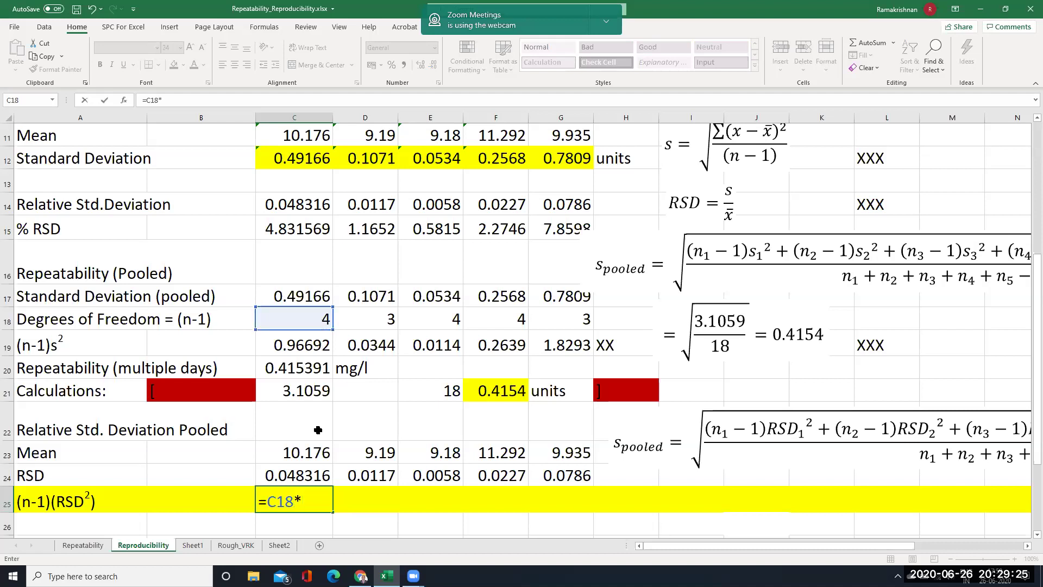
pyautogui.click(309, 475)
pyautogui.write('^2')
pyautogui.press('Return')
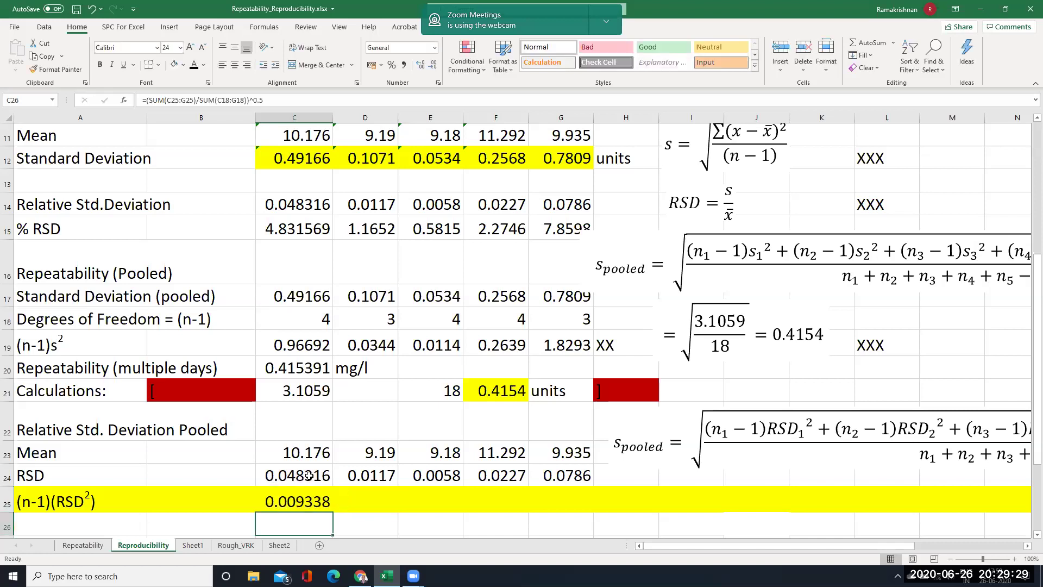
pyautogui.click(310, 504)
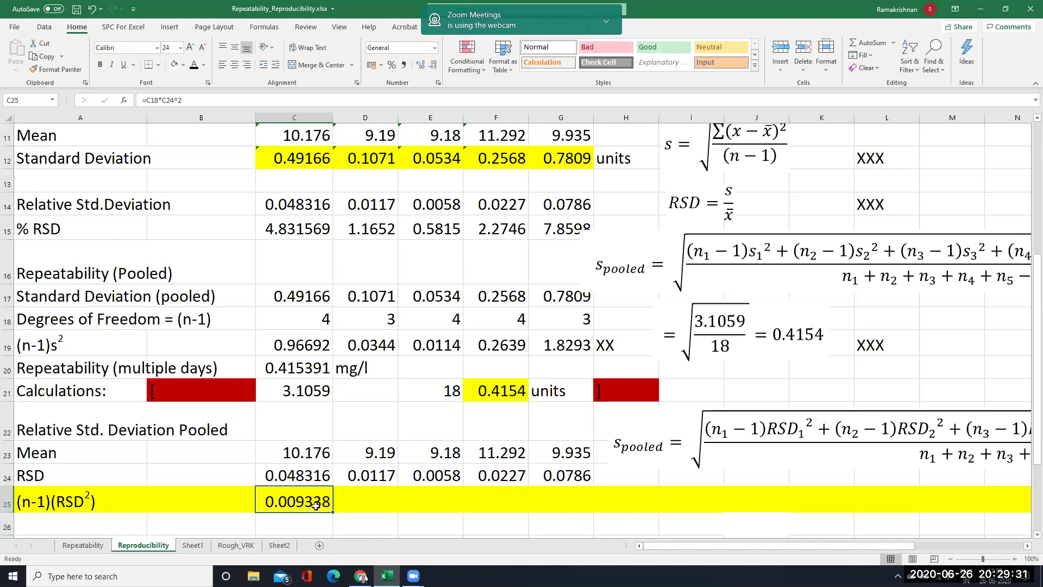
pyautogui.moveTo(332, 516); pyautogui.dragTo(361, 516)
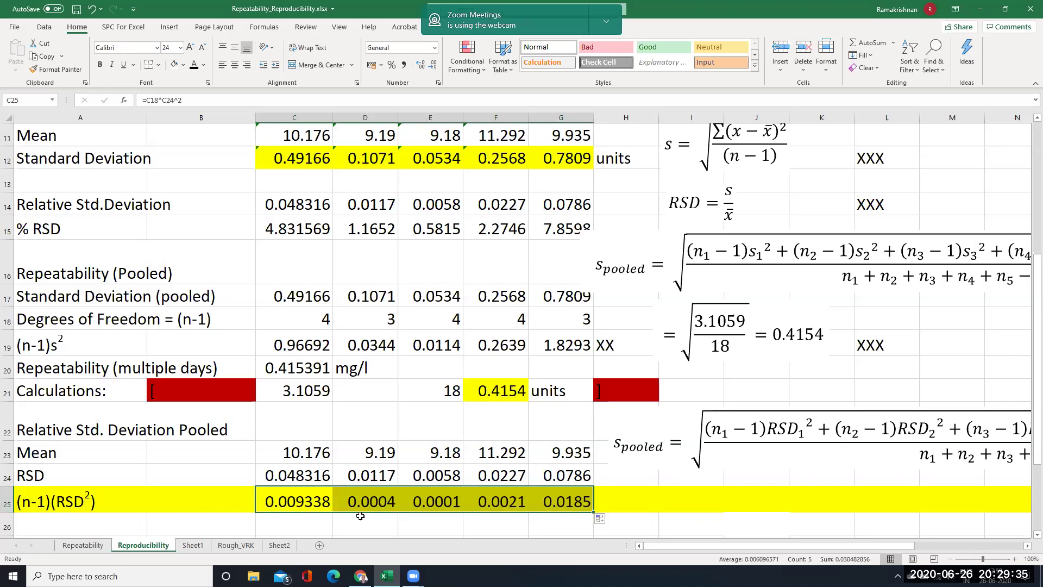
pyautogui.scroll(3, 1026, 228)
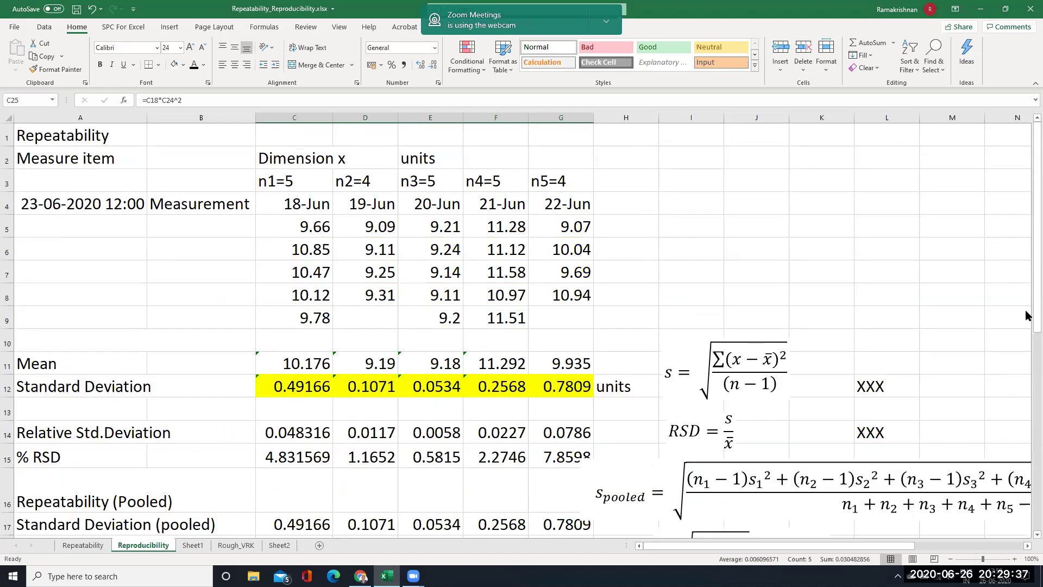
pyautogui.scroll(-4, 1026, 393)
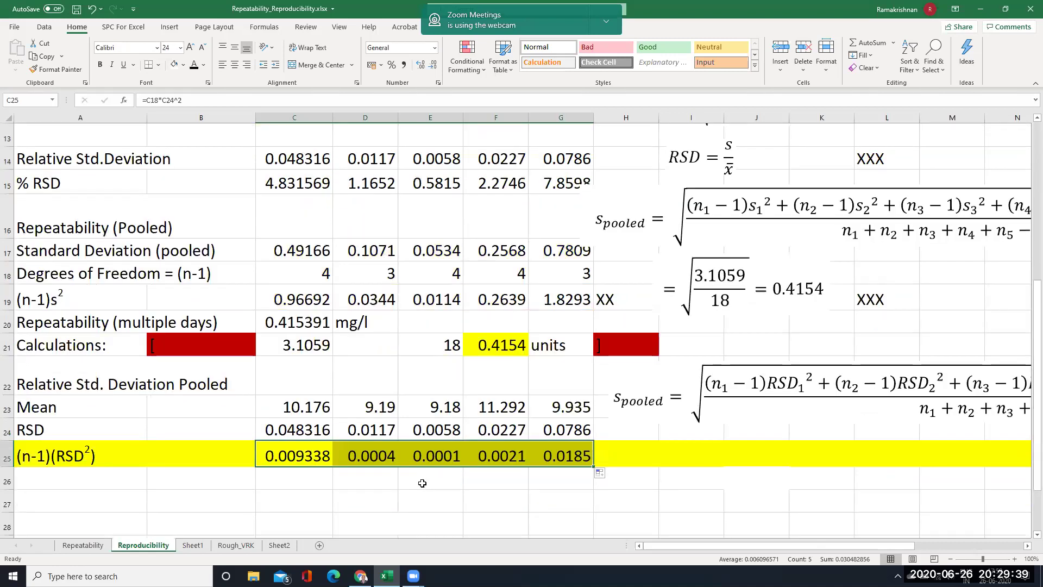
# Step: Apply the Automatic font colour to row 26, RSD pooled, and total the (n-1)(RSD²) values in E26 with =SUM(C25:G25)
pyautogui.click(7, 482)
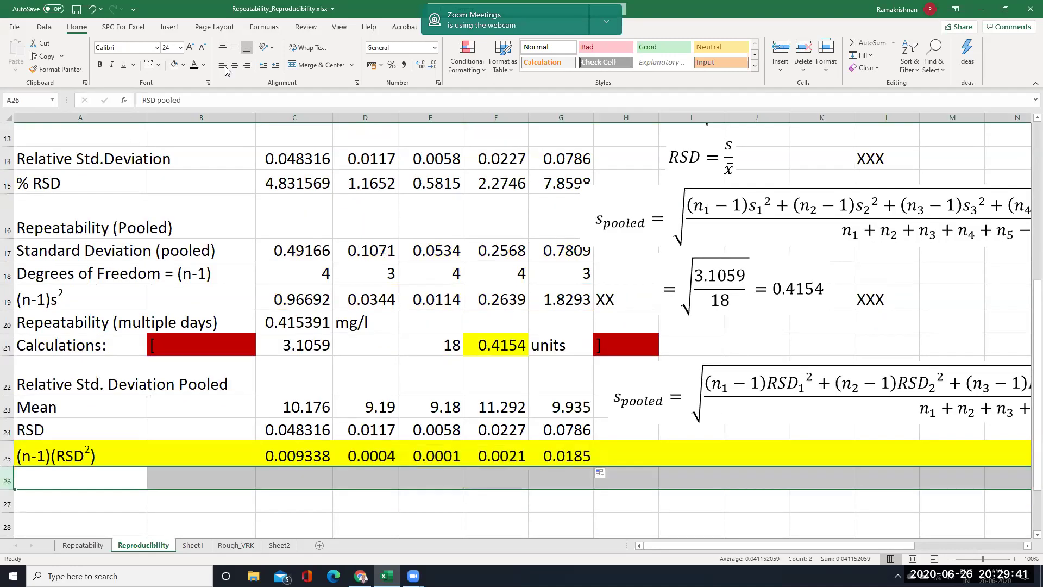
pyautogui.click(195, 66)
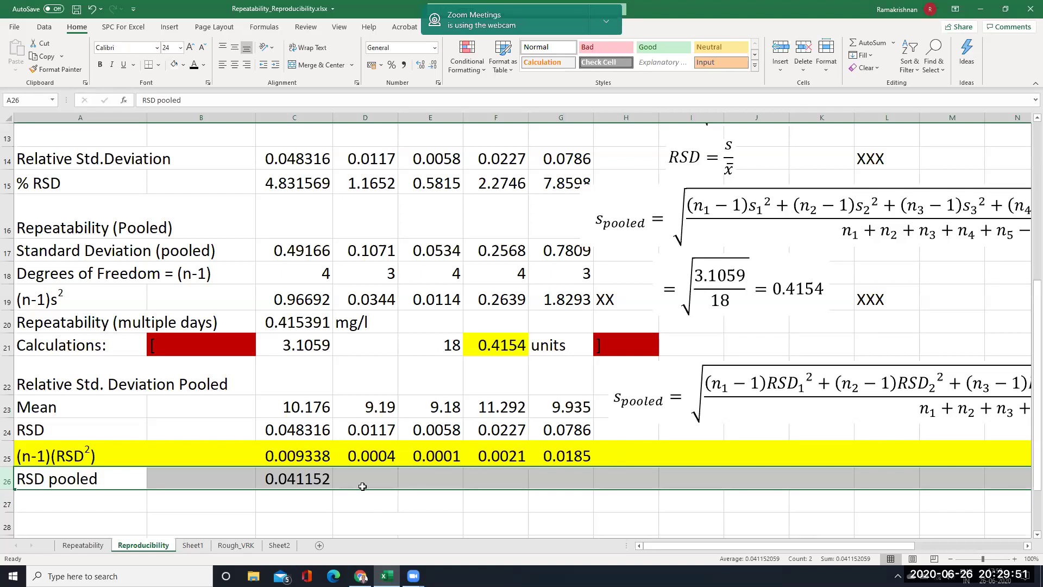
pyautogui.click(422, 482)
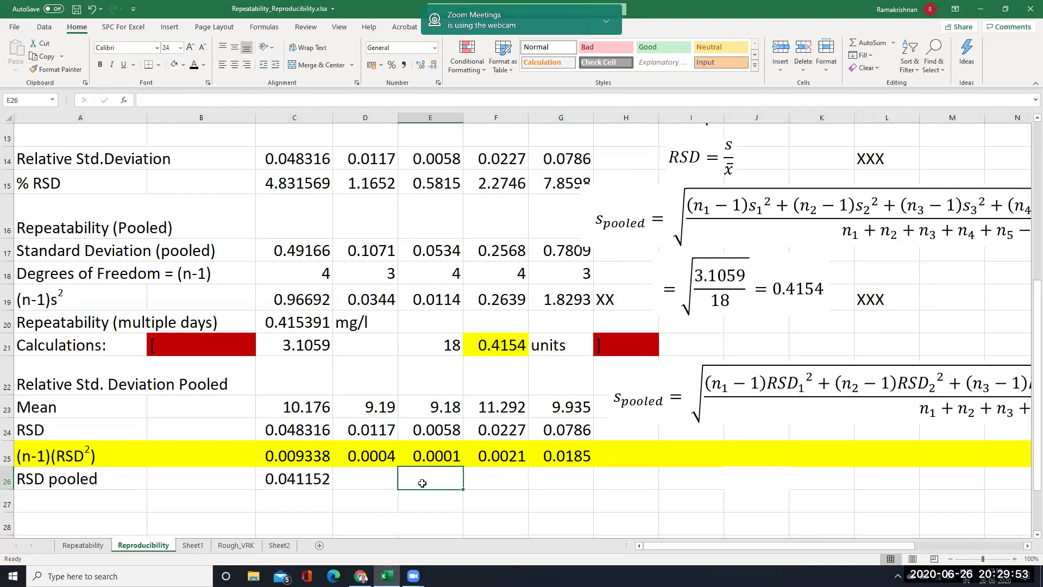
pyautogui.write('=')
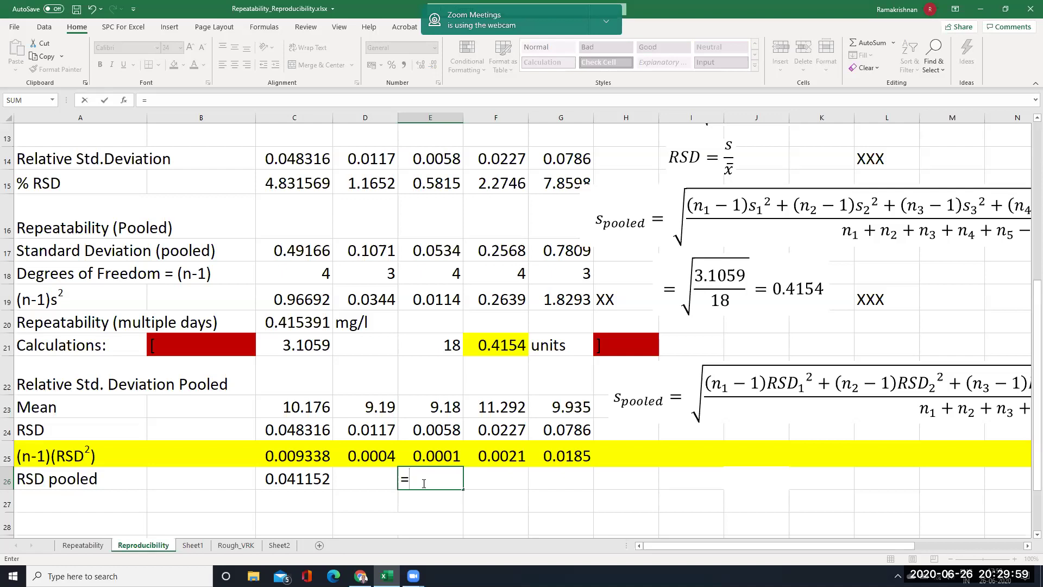
pyautogui.write('SUM(')
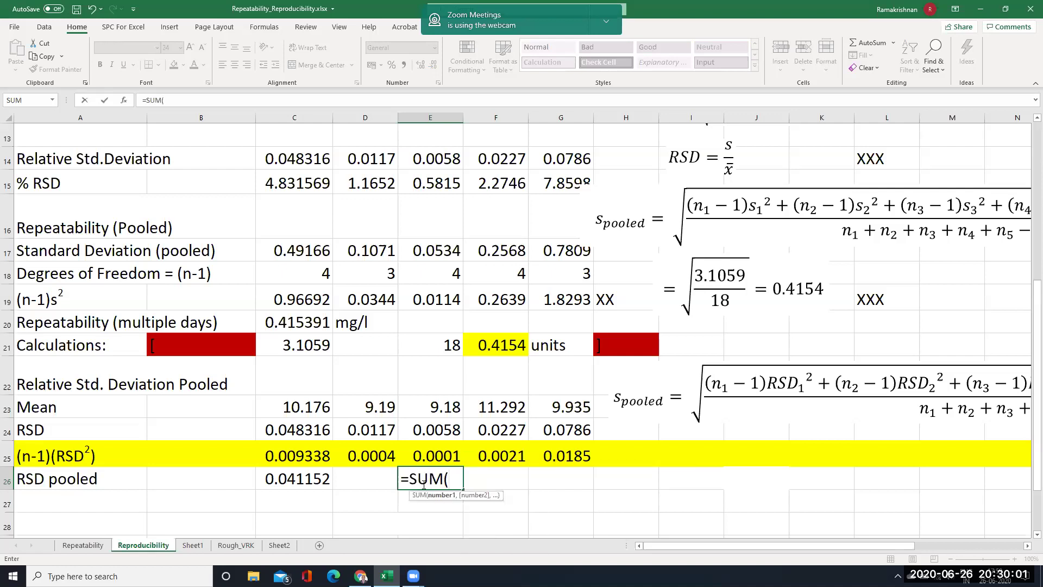
pyautogui.moveTo(311, 450); pyautogui.dragTo(546, 455)
pyautogui.write(')')
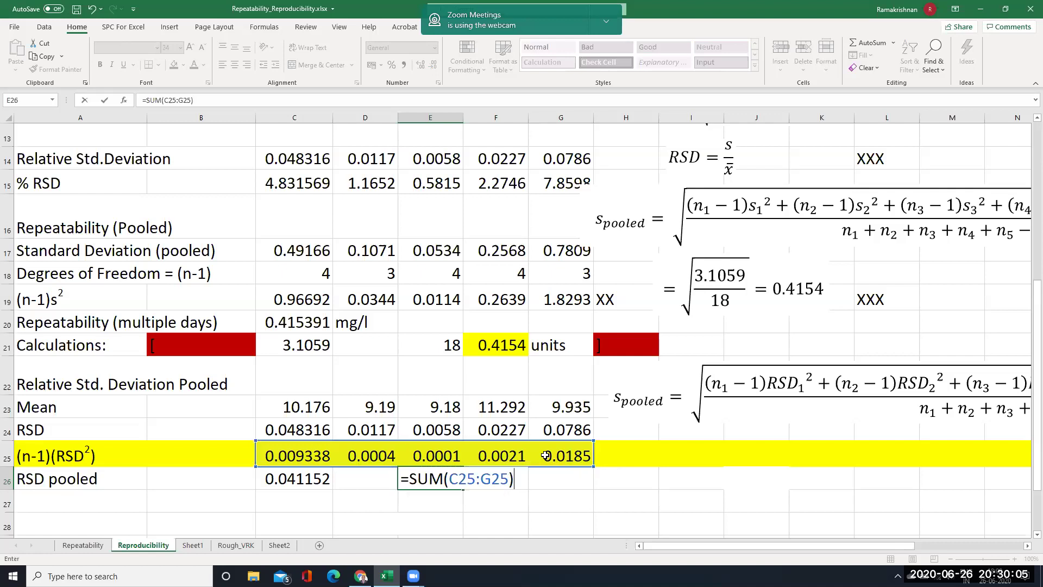
pyautogui.press('Return')
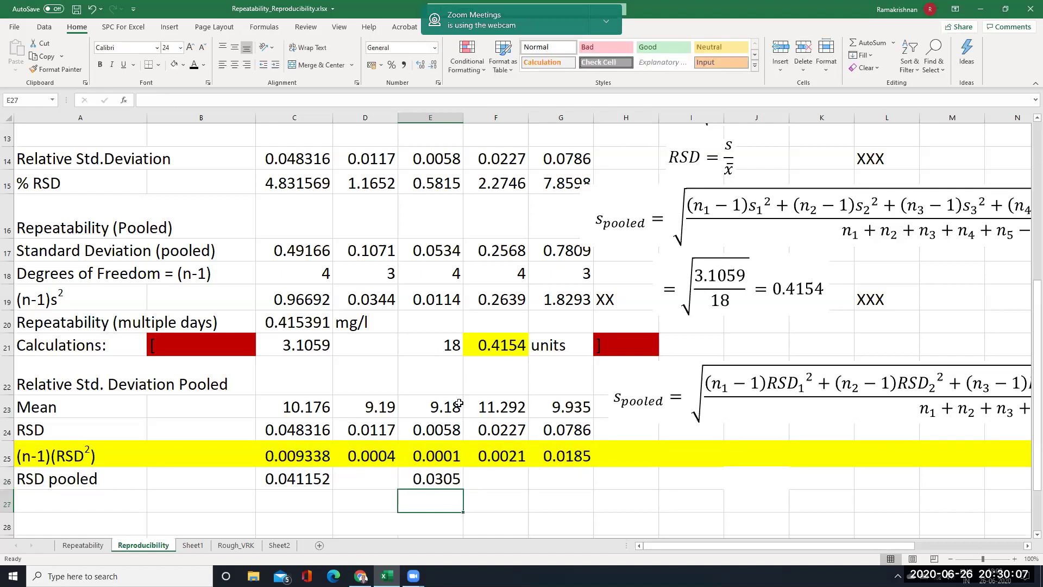
# Step: Calculate the pooled RSD in F26 with =(E26/18)^0.5 and widen column F slightly to show more decimals
pyautogui.click(498, 474)
pyautogui.write('=')
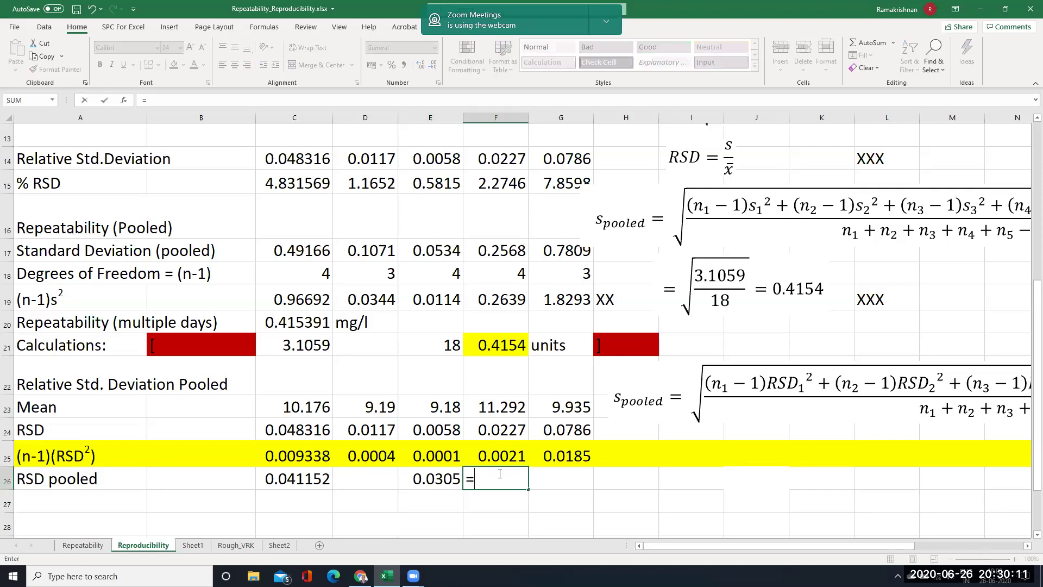
pyautogui.write('(')
pyautogui.click(293, 480)
pyautogui.write('/')
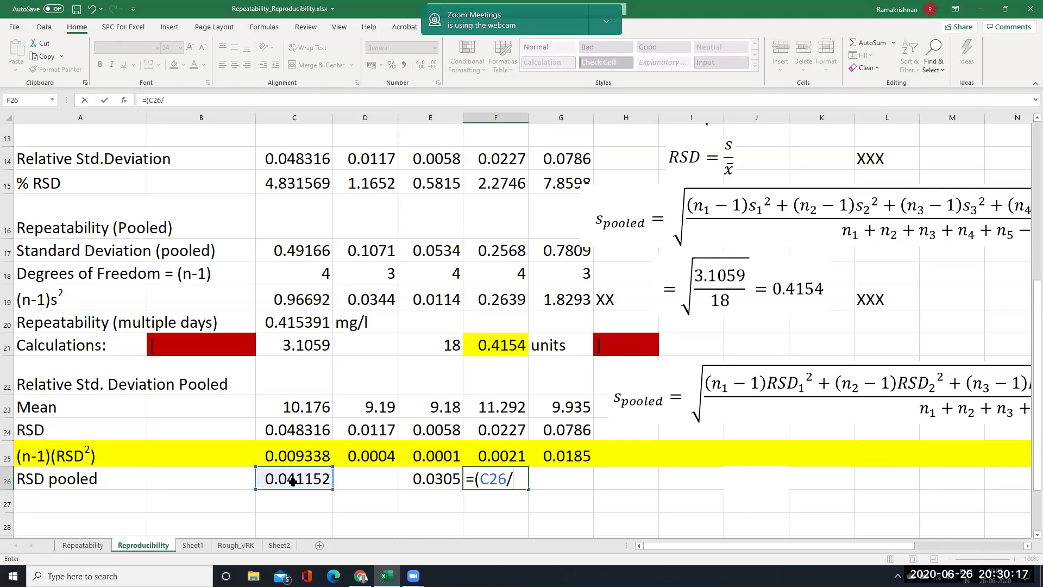
pyautogui.press('BackSpace')
pyautogui.press('BackSpace')
pyautogui.press('BackSpace')
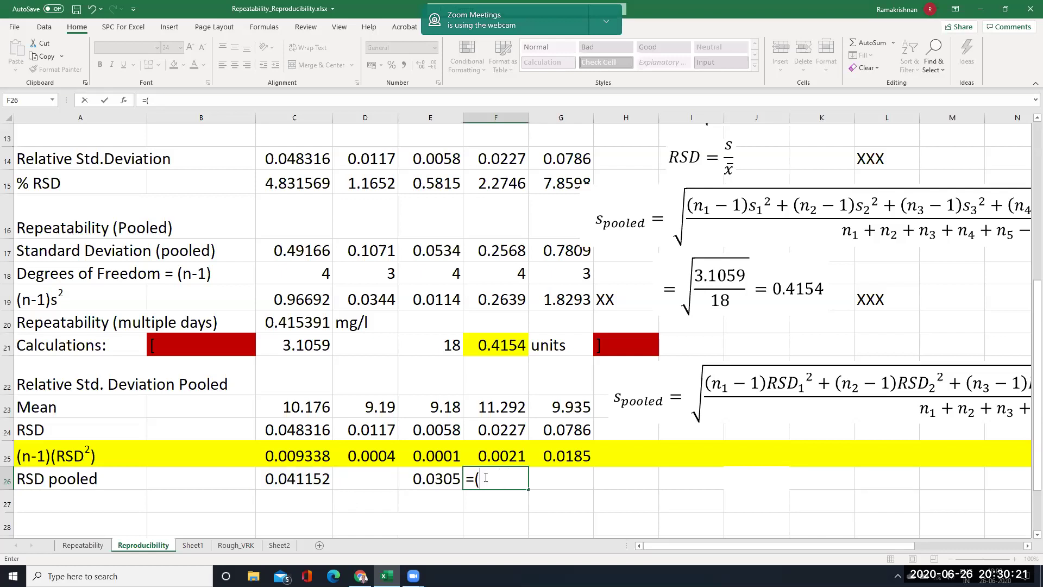
pyautogui.click(444, 477)
pyautogui.write('/')
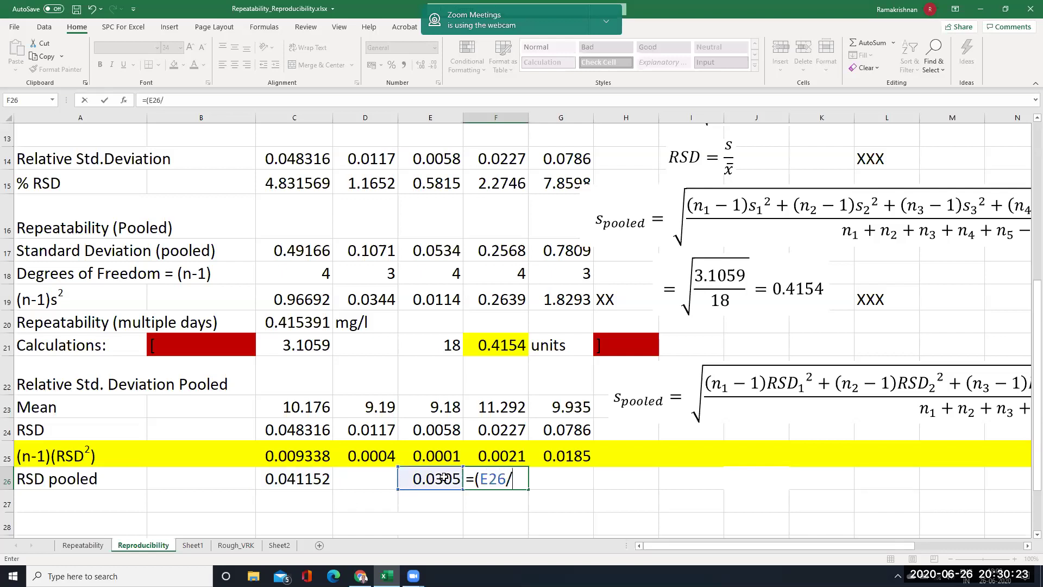
pyautogui.write('18)^9')
pyautogui.press('BackSpace')
pyautogui.write('0.0305')
pyautogui.press('Return')
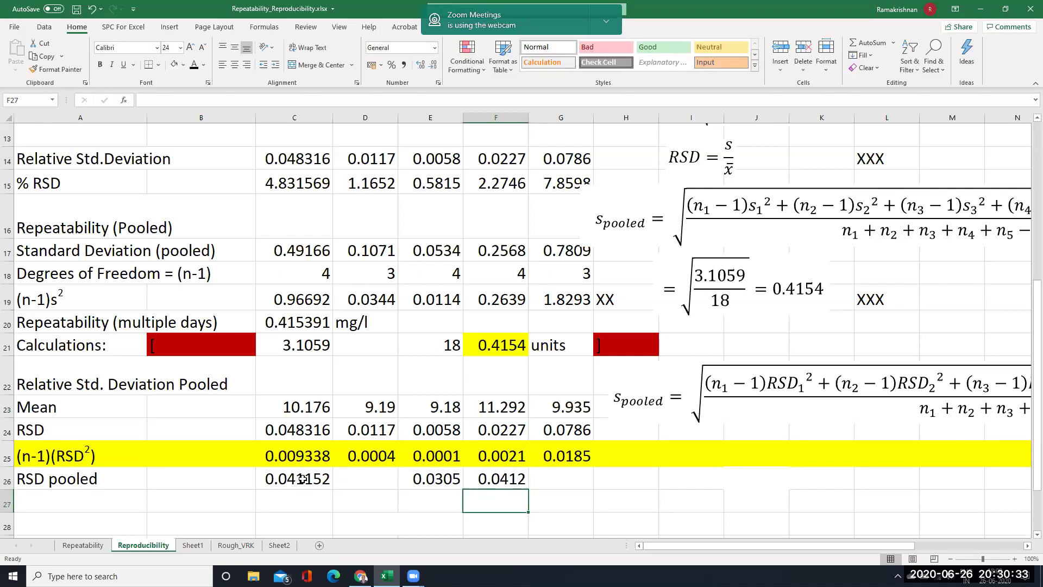
pyautogui.moveTo(528, 116); pyautogui.dragTo(551, 110)
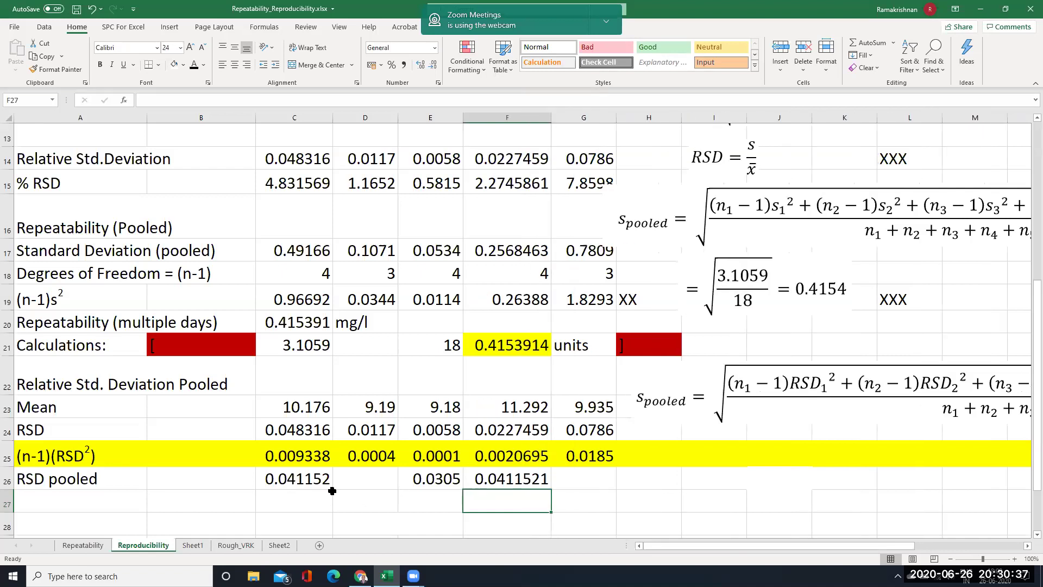
pyautogui.moveTo(551, 121); pyautogui.dragTo(548, 120)
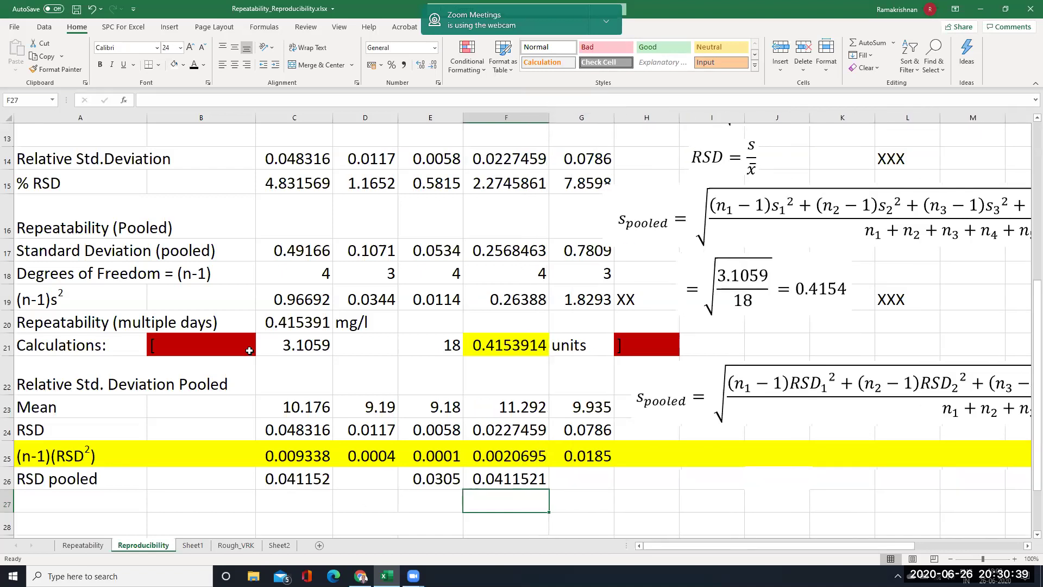
# Step: Apply the Automatic font colour to row 28, the closing END - Thank You line, and row 27, % RSD pooled
pyautogui.click(5, 501)
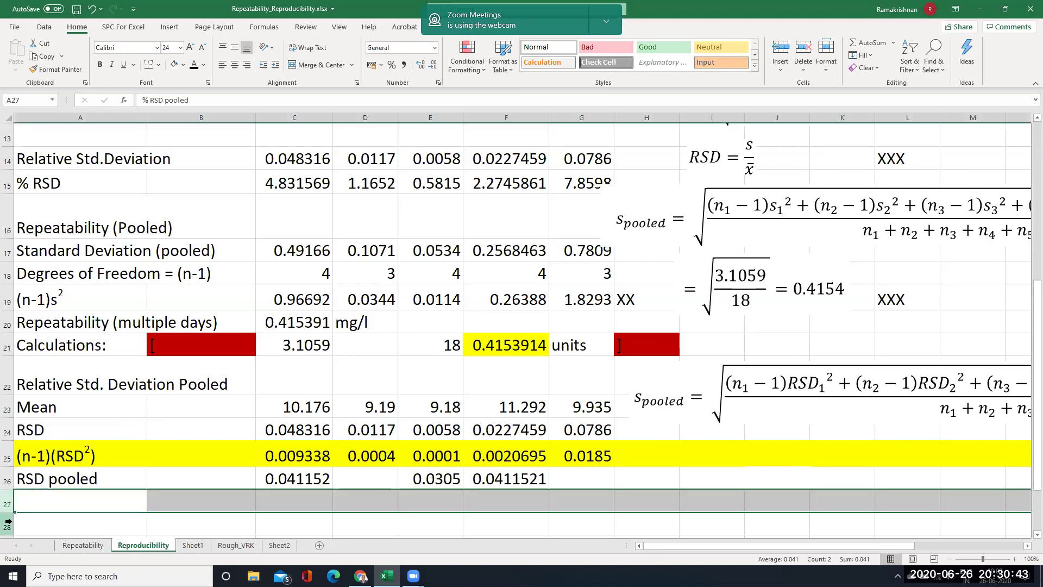
pyautogui.click(7, 525)
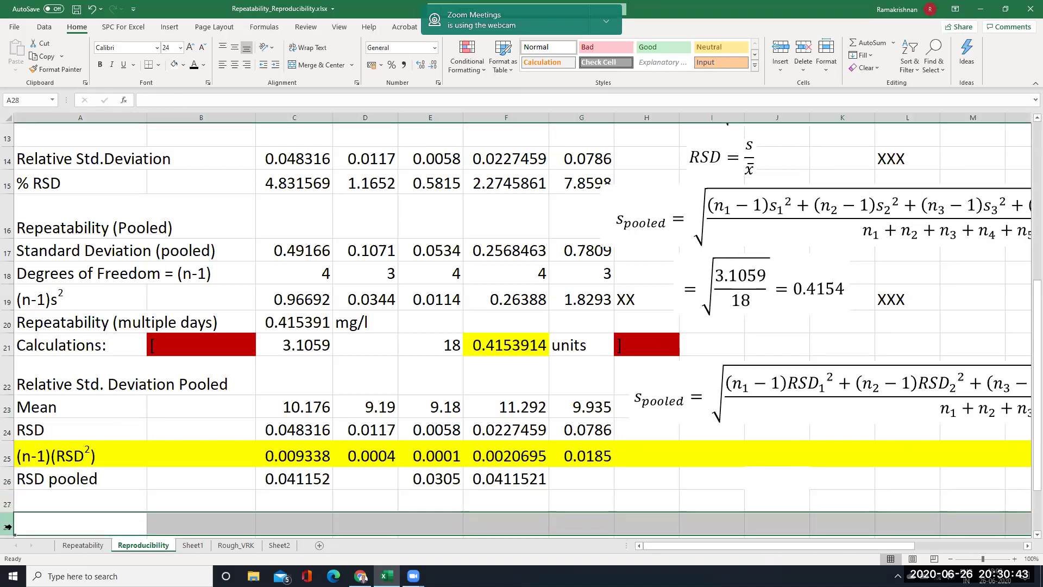
pyautogui.click(194, 64)
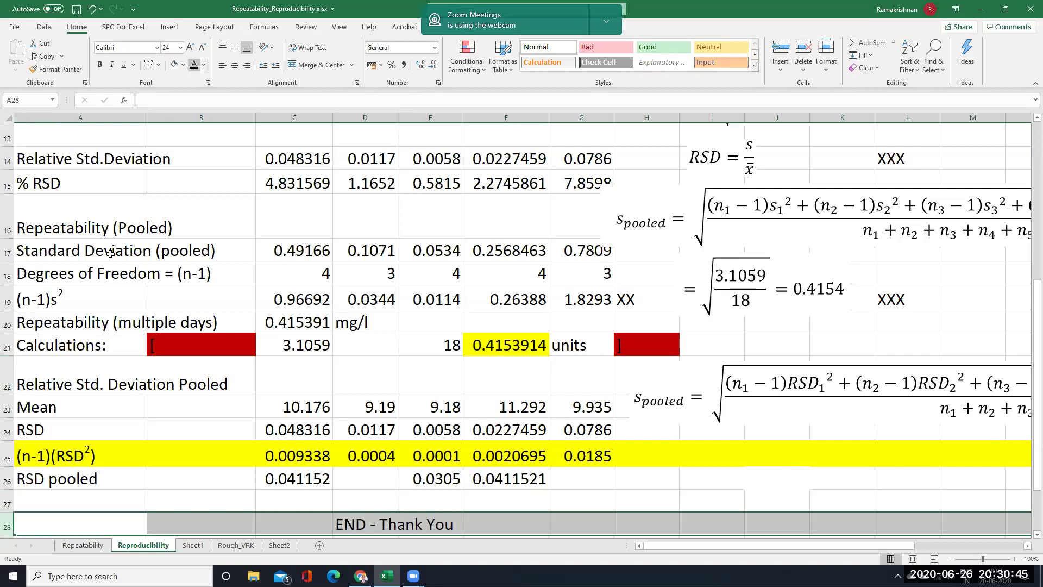
pyautogui.click(8, 499)
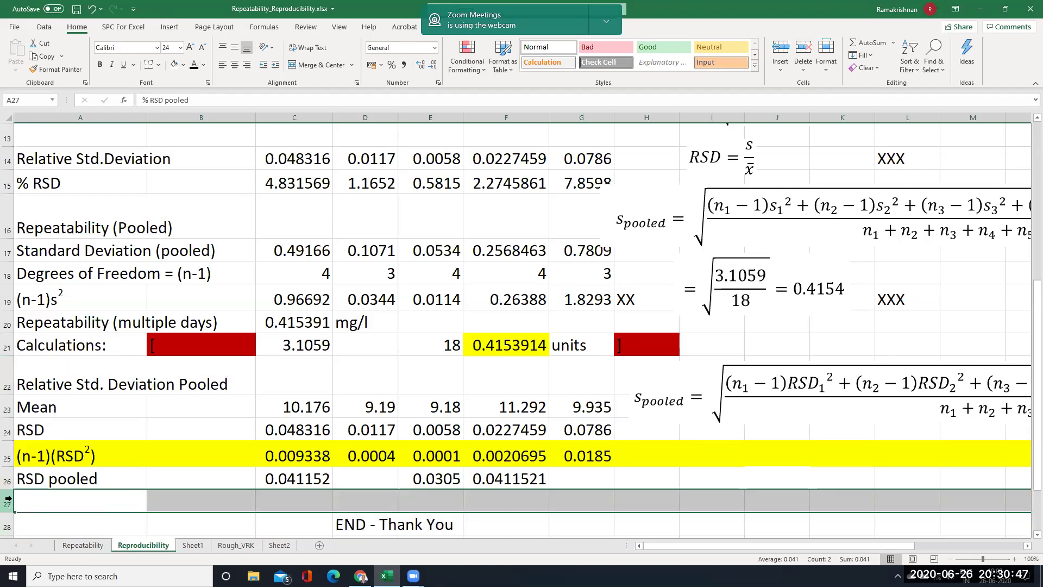
pyautogui.click(194, 64)
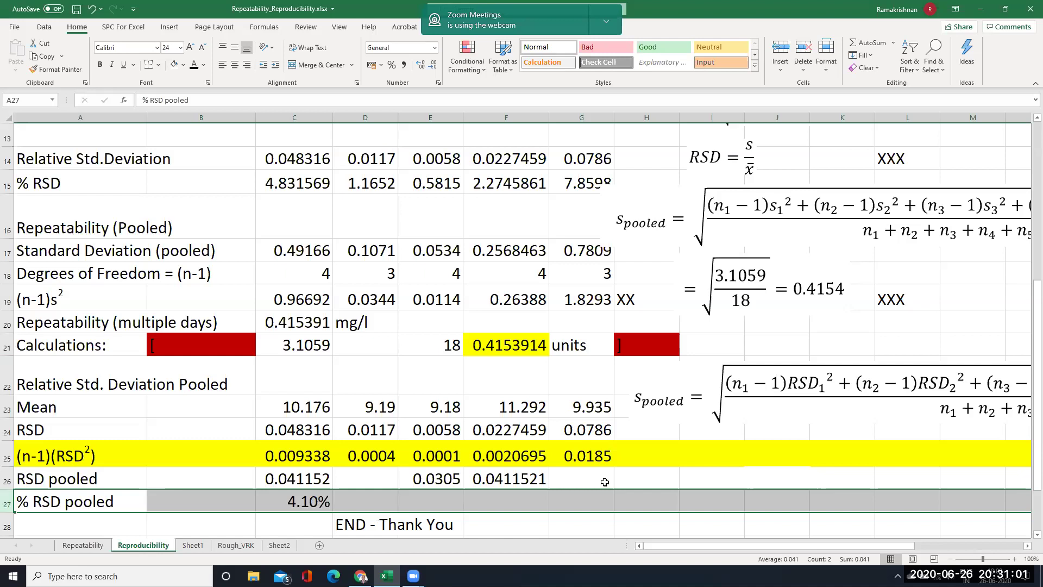
# Step: Review the worksheet from the daily measurements at its start down to the pooled RSD results
pyautogui.moveTo(1027, 303); pyautogui.dragTo(1028, 112)
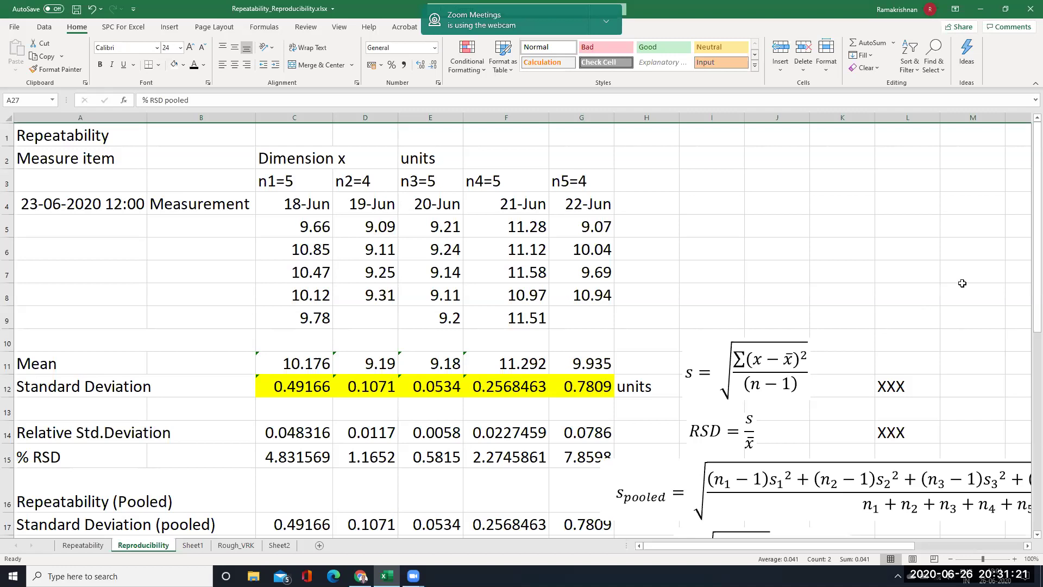
pyautogui.moveTo(1038, 228); pyautogui.dragTo(1028, 308)
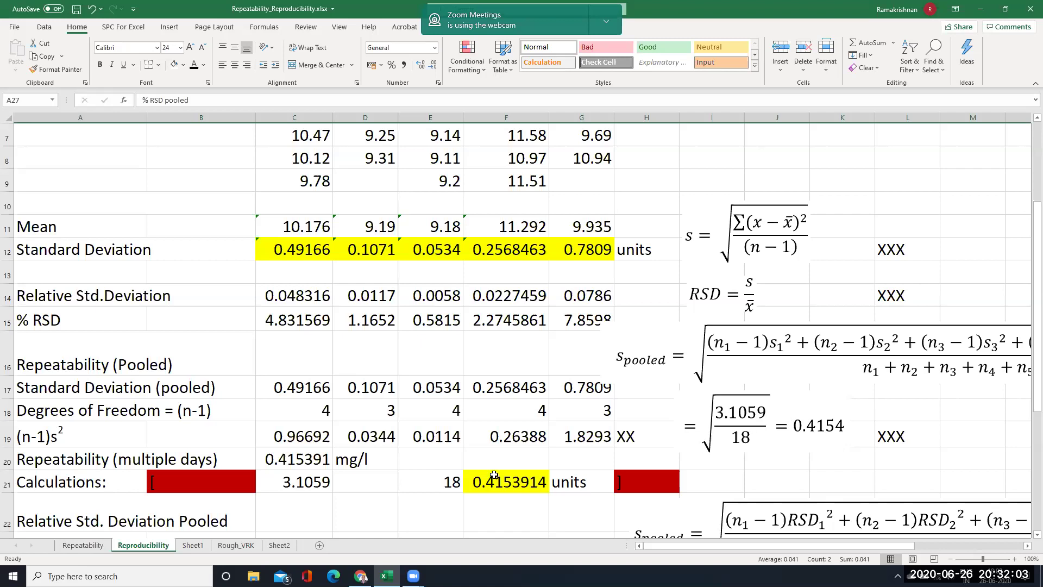
pyautogui.moveTo(1030, 259); pyautogui.dragTo(1031, 372)
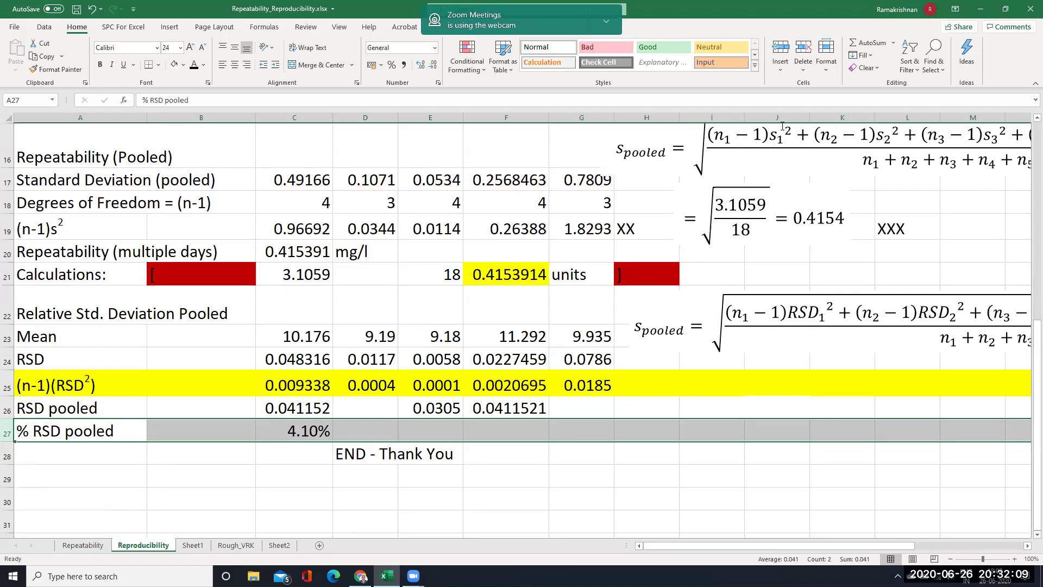